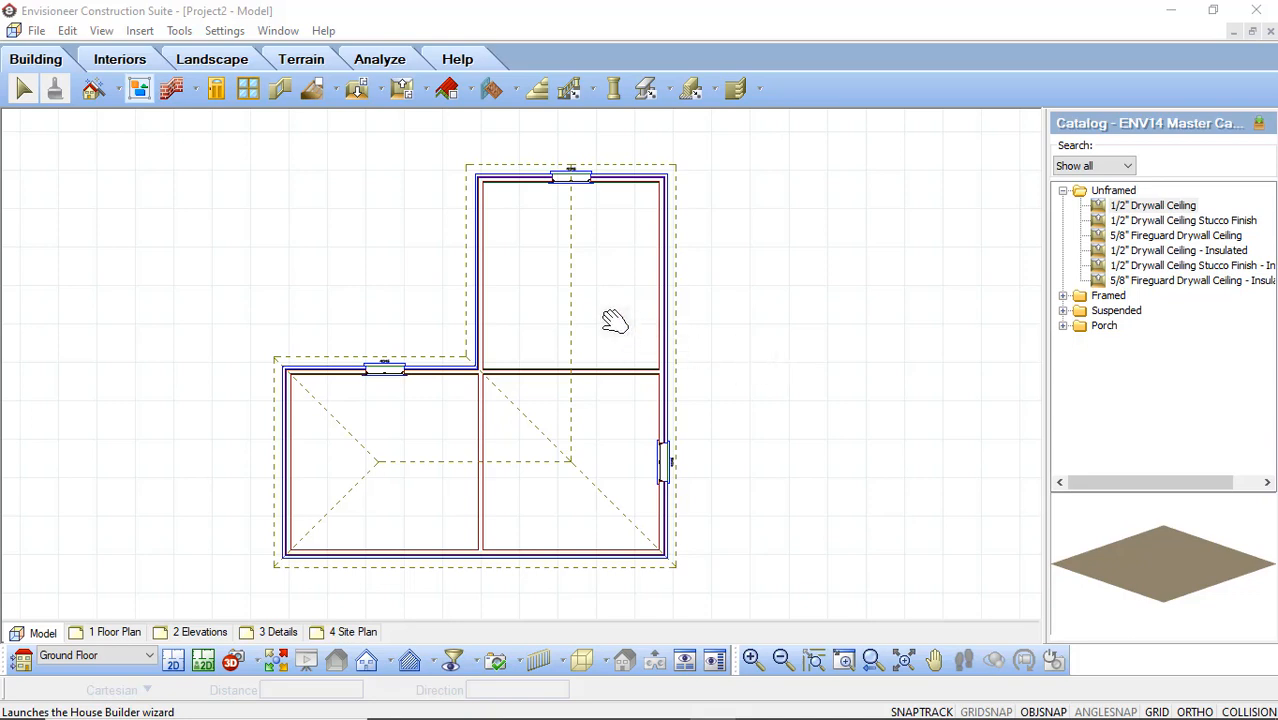
Insert 1/2" Drywall Ceilings by room in all three ground-floor rooms at a base height of 8'-0"
click(426, 92)
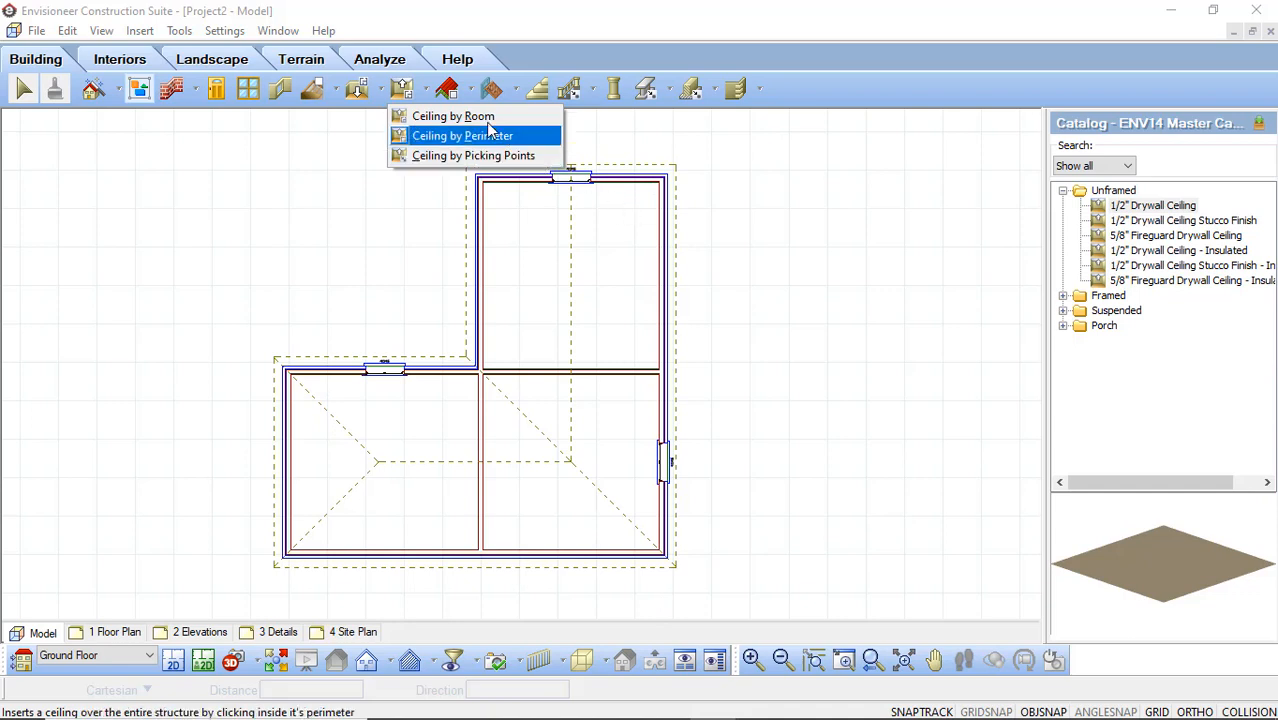
click(467, 121)
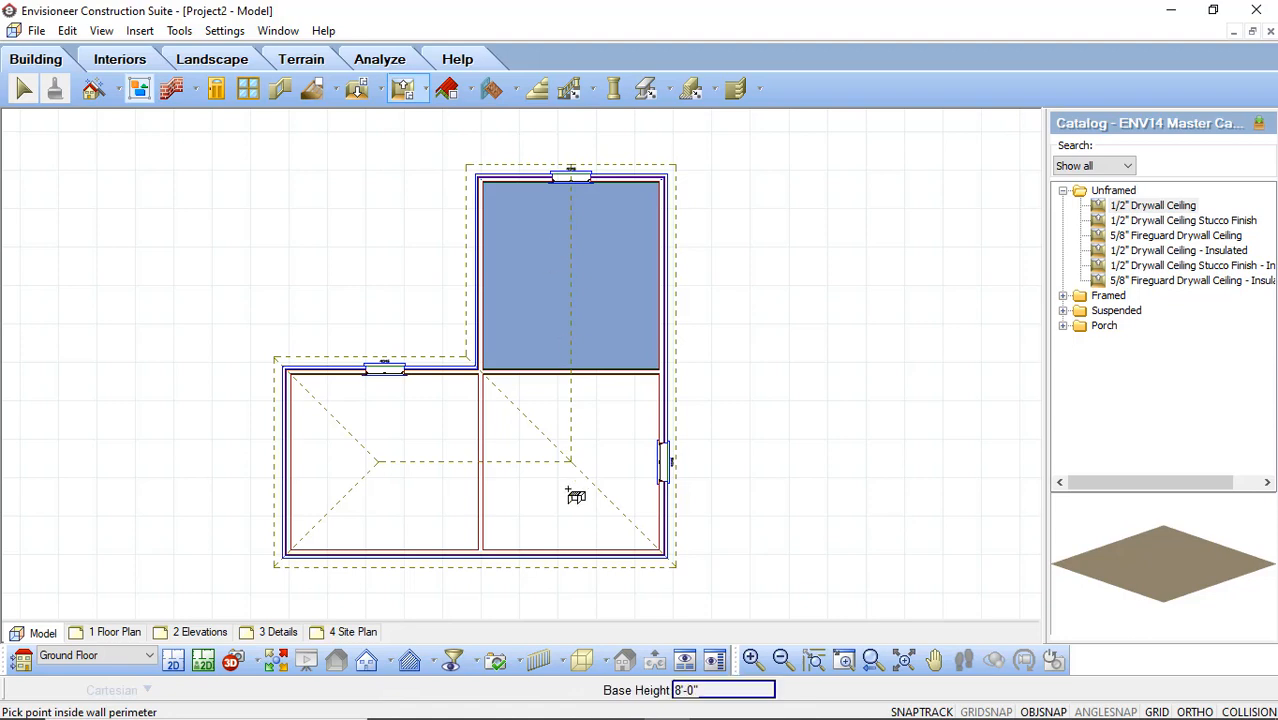
right_click(403, 431)
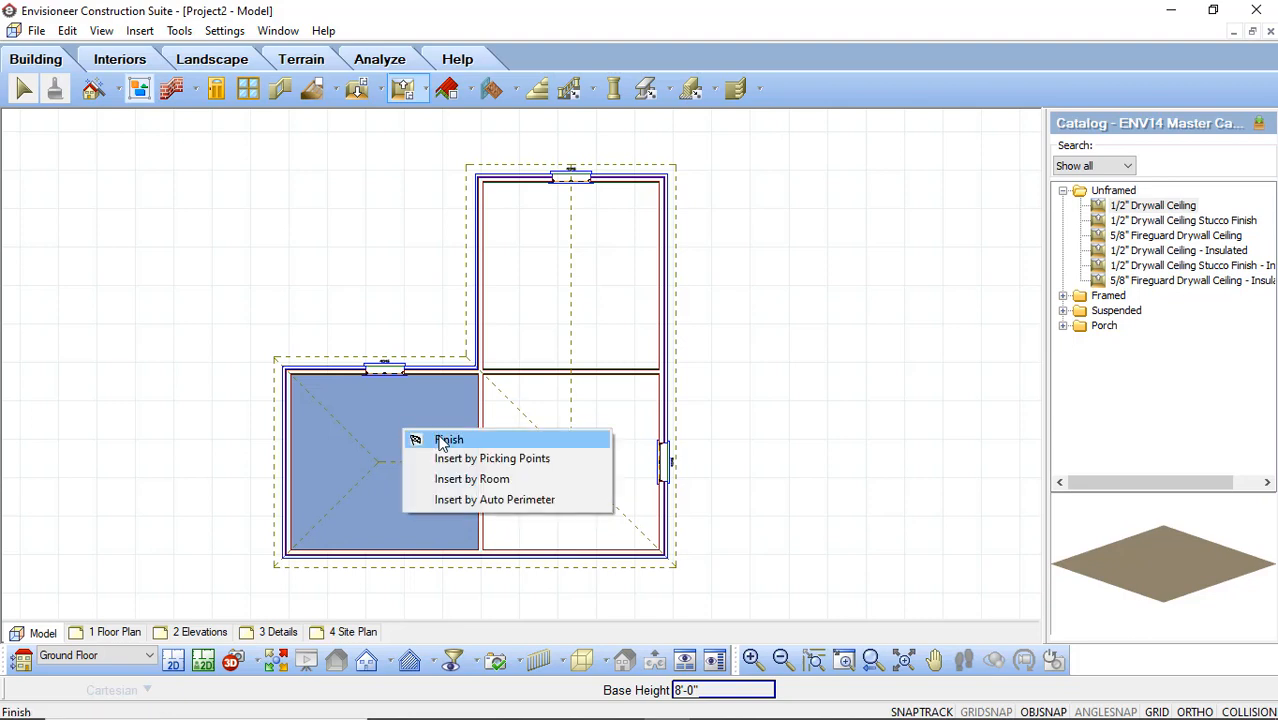
click(443, 441)
Inspect the new ceiling in plan and through the Flat Ceiling camera, and return to the 2D plan
scroll(388, 391, up, 2)
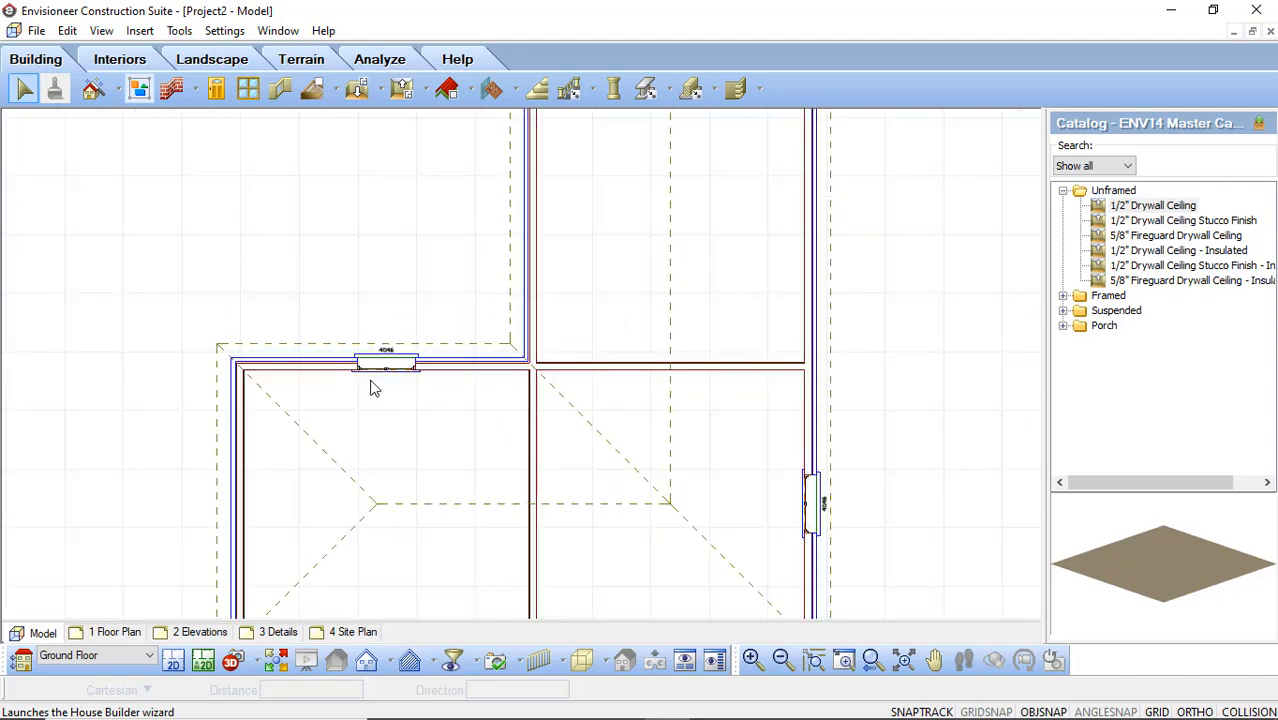
scroll(370, 388, up, 3)
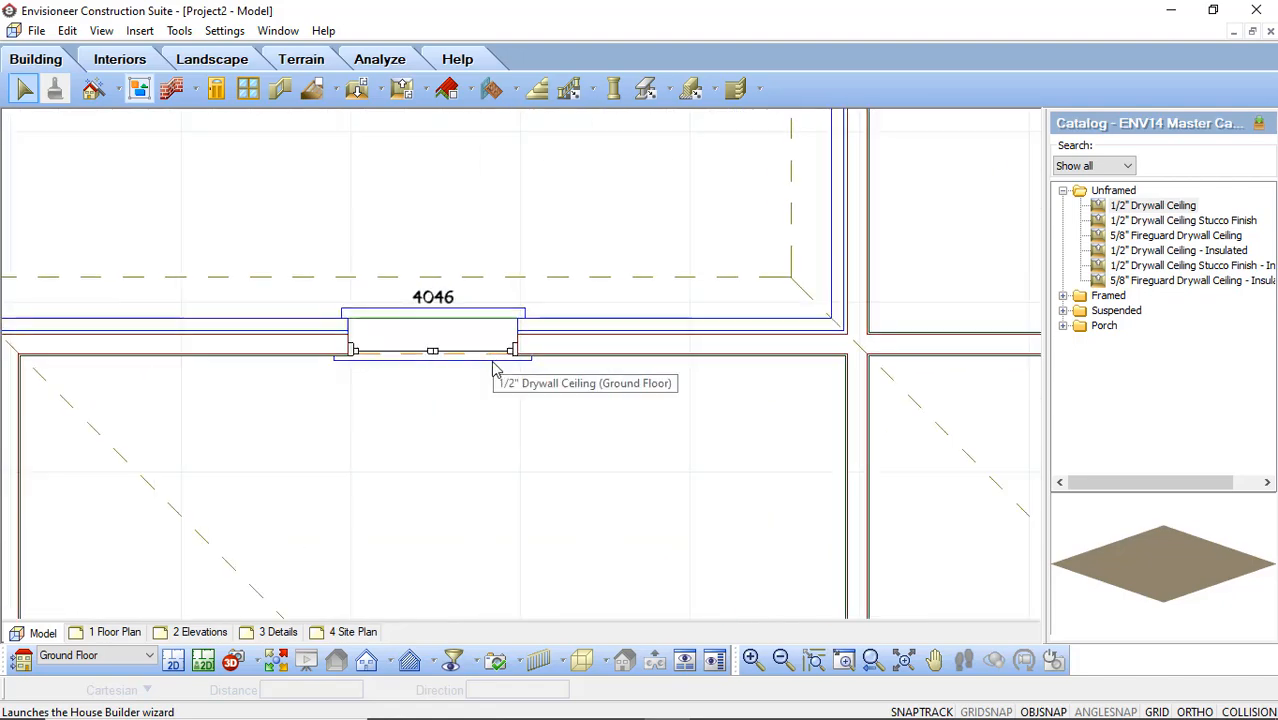
scroll(493, 370, down, 5)
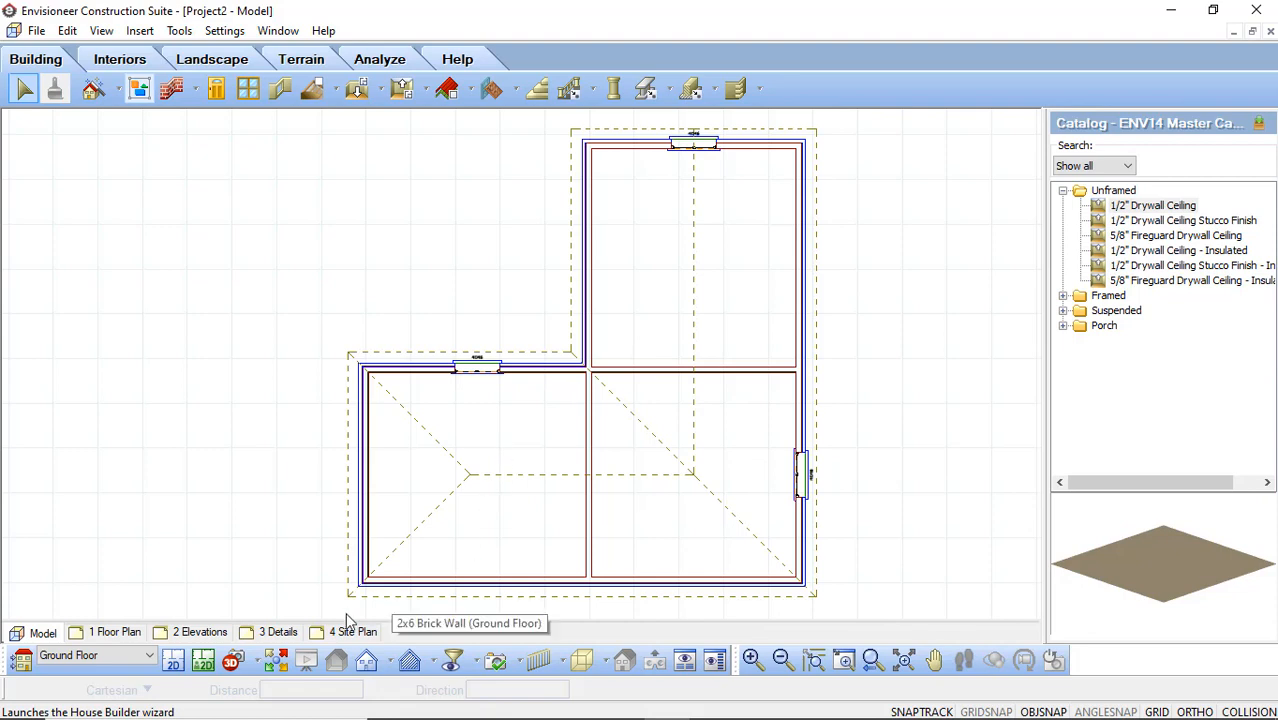
click(247, 661)
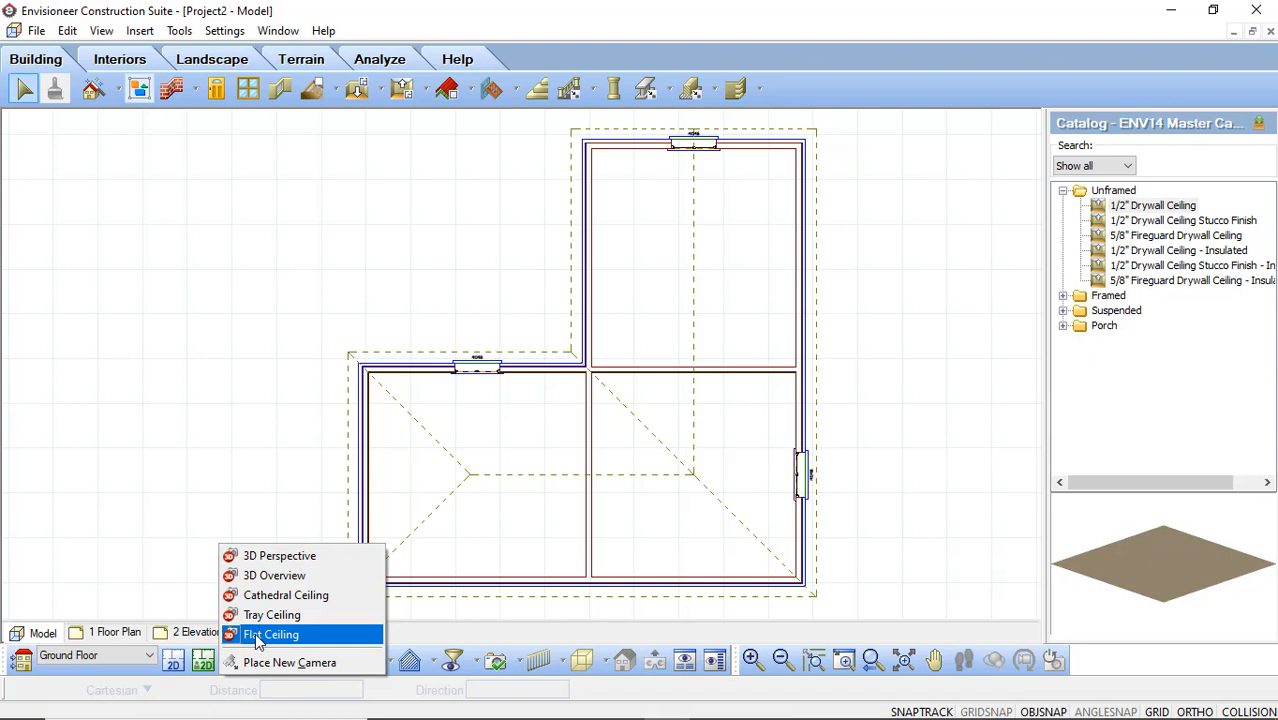
click(258, 635)
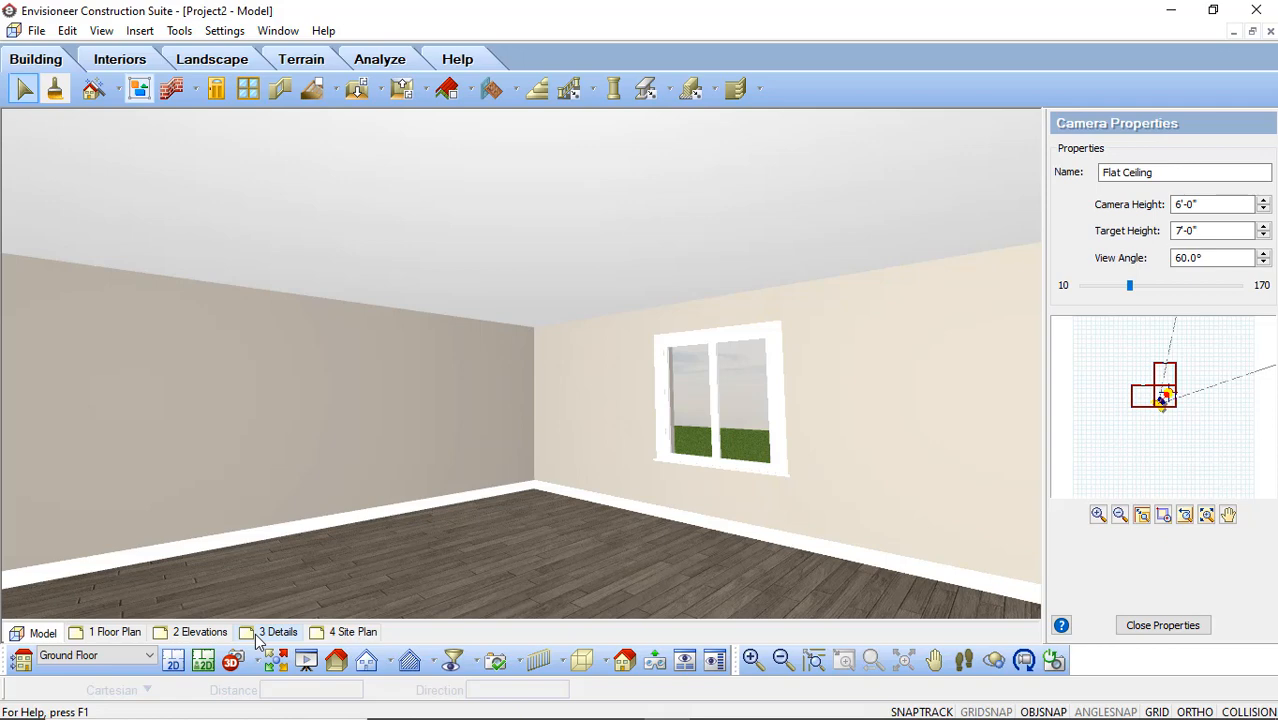
click(173, 662)
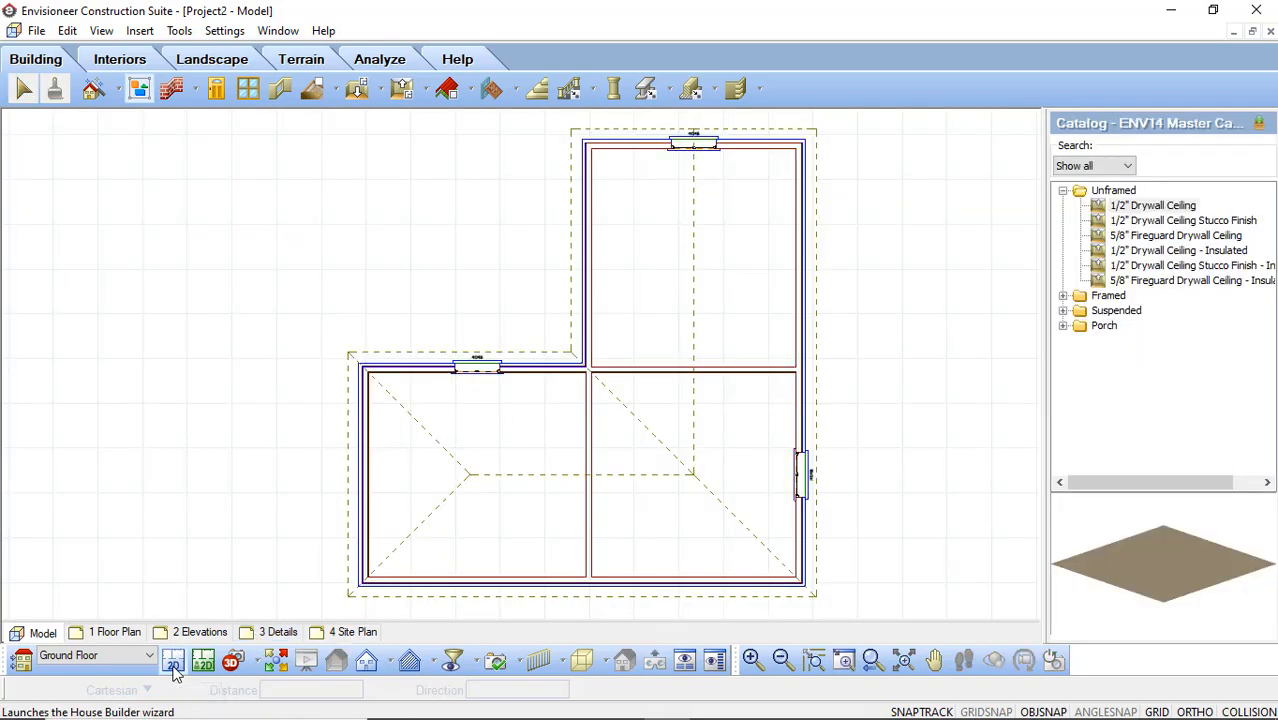
Change the drywall ceiling in the lower-left room of the plan to the Tray type
click(471, 400)
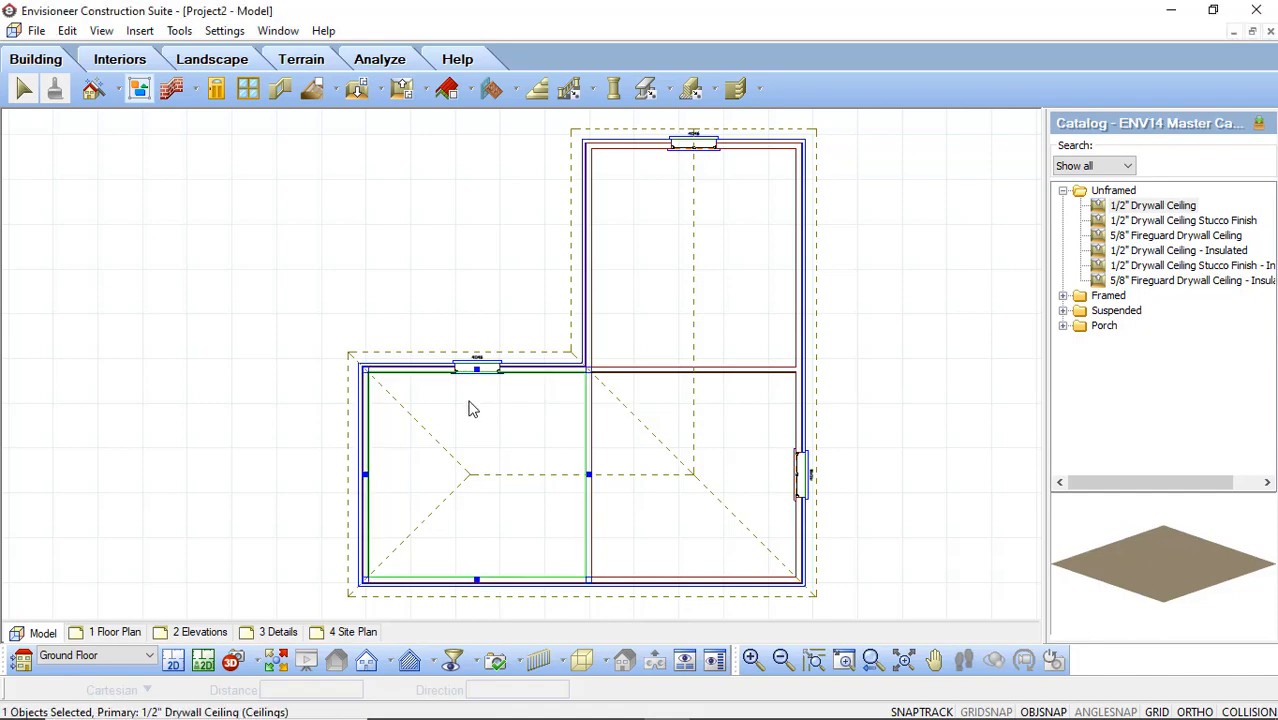
right_click(469, 402)
click(540, 274)
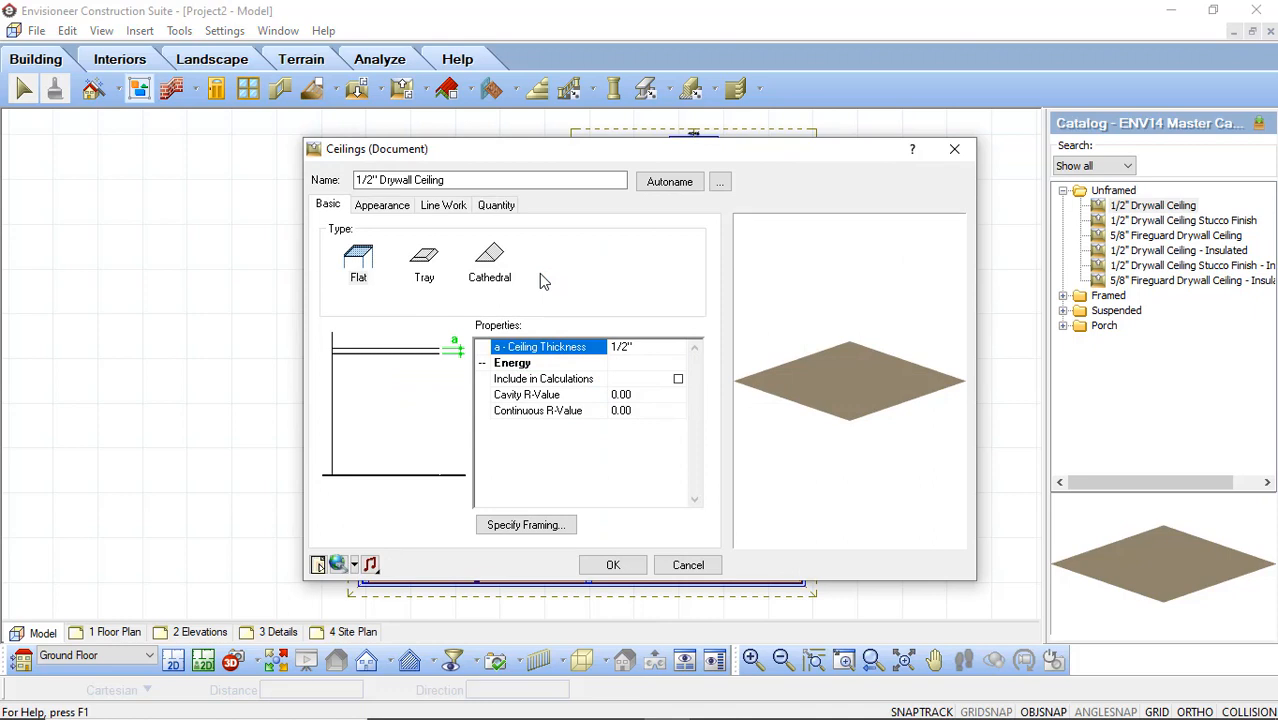
click(422, 262)
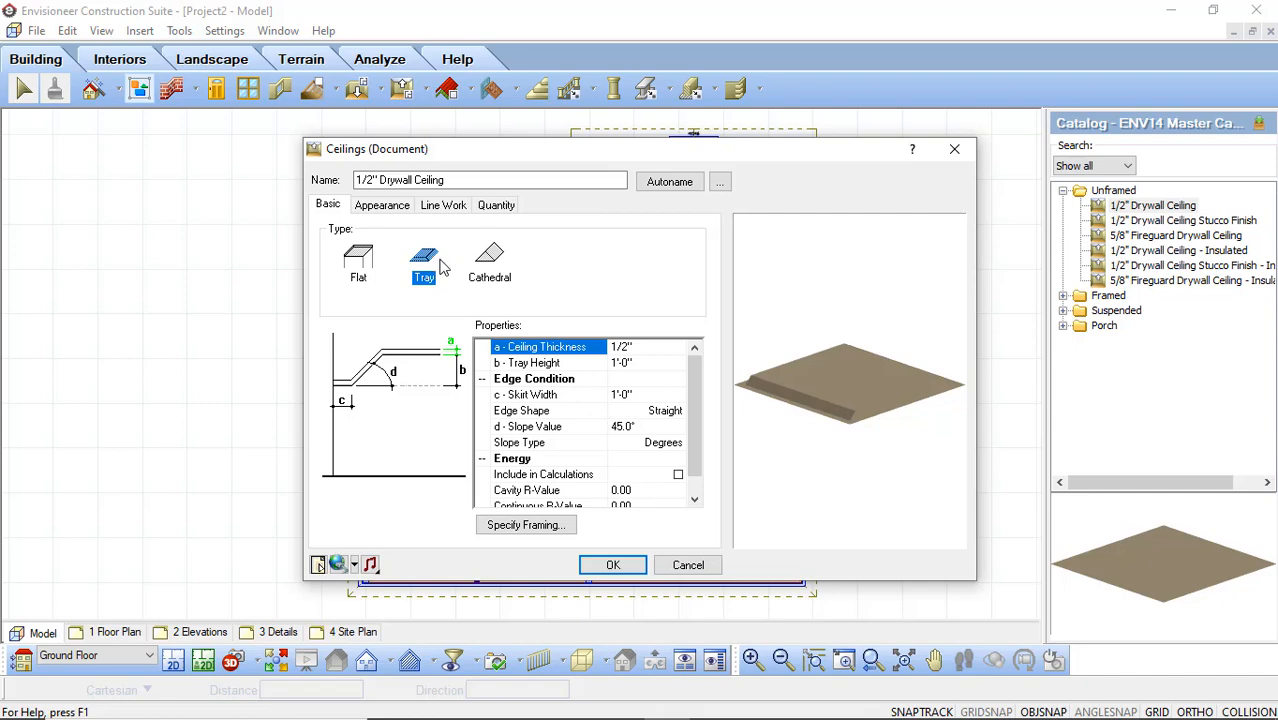
click(596, 564)
click(596, 578)
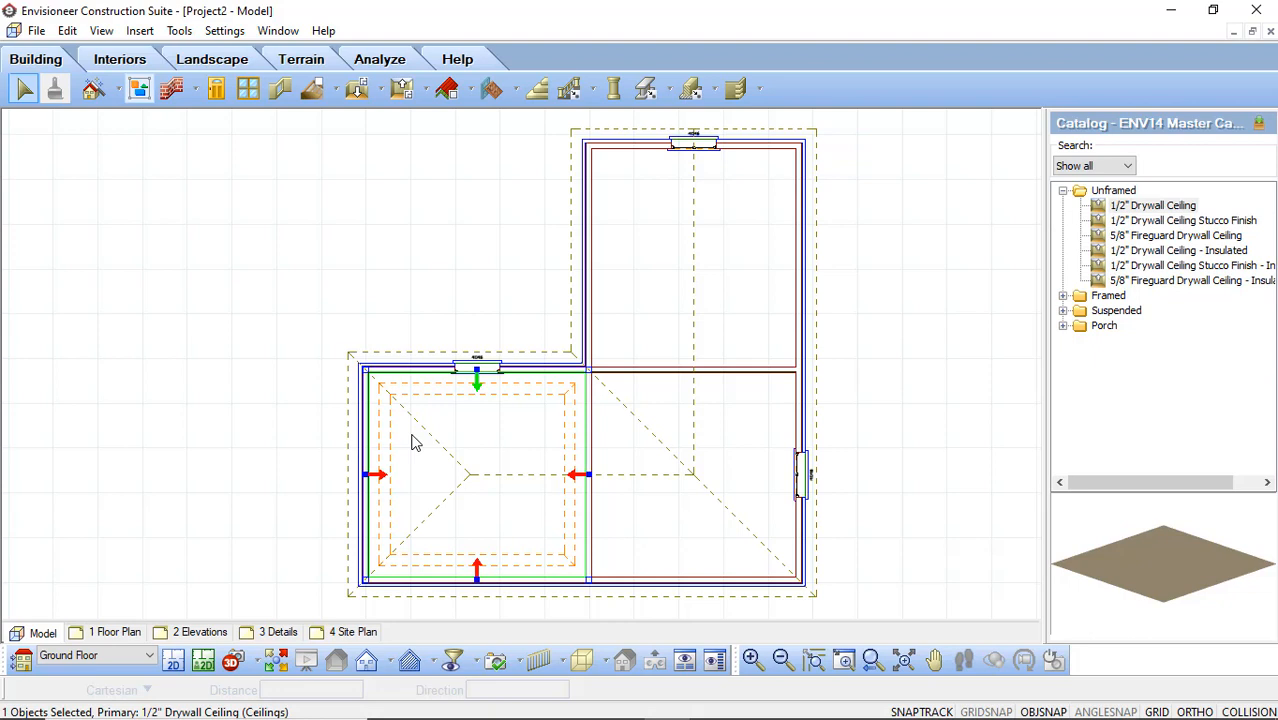
Set the skirt width to 1'-6" and the slope value to 30 degrees on all four edges of the tray ceiling
click(381, 476)
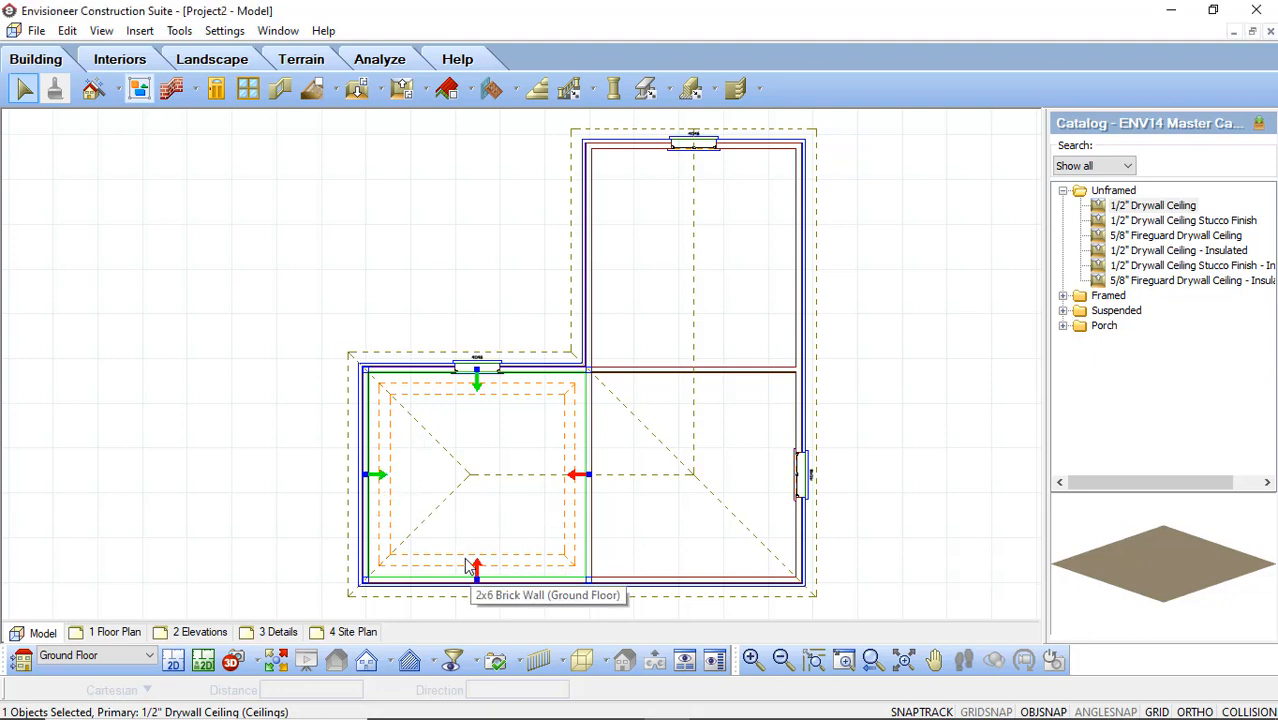
click(477, 568)
click(578, 476)
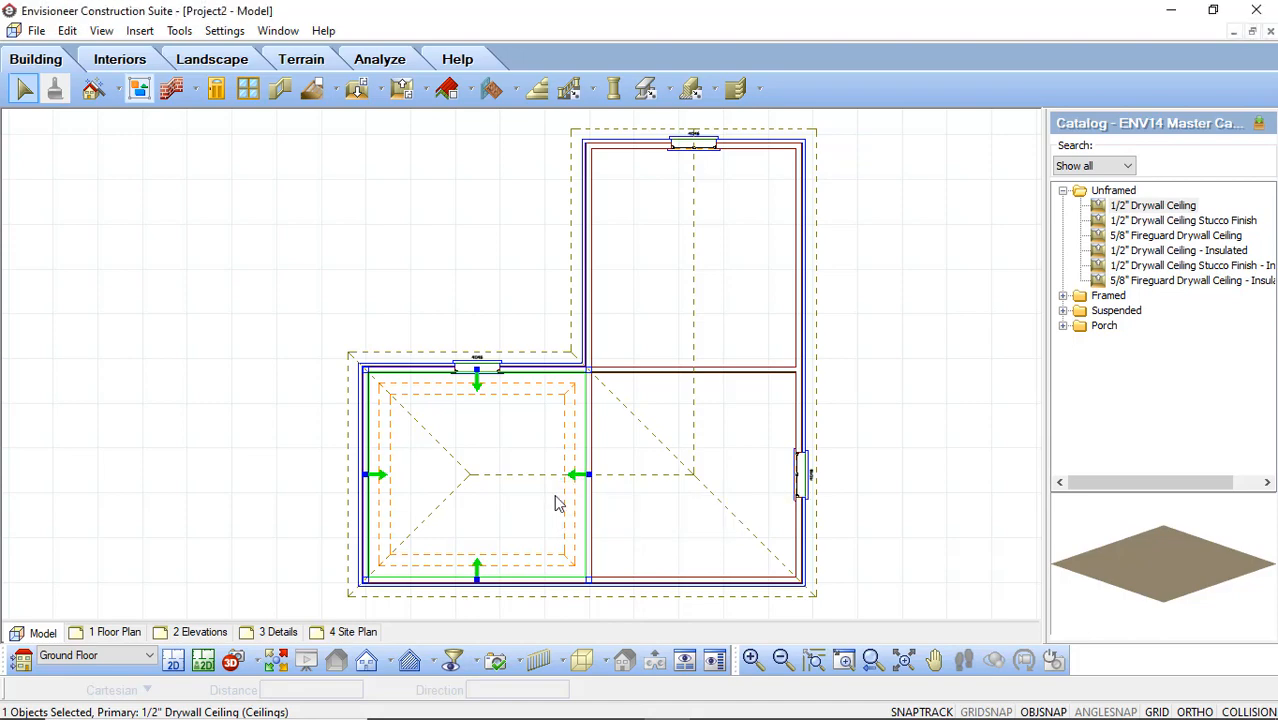
right_click(490, 437)
click(540, 274)
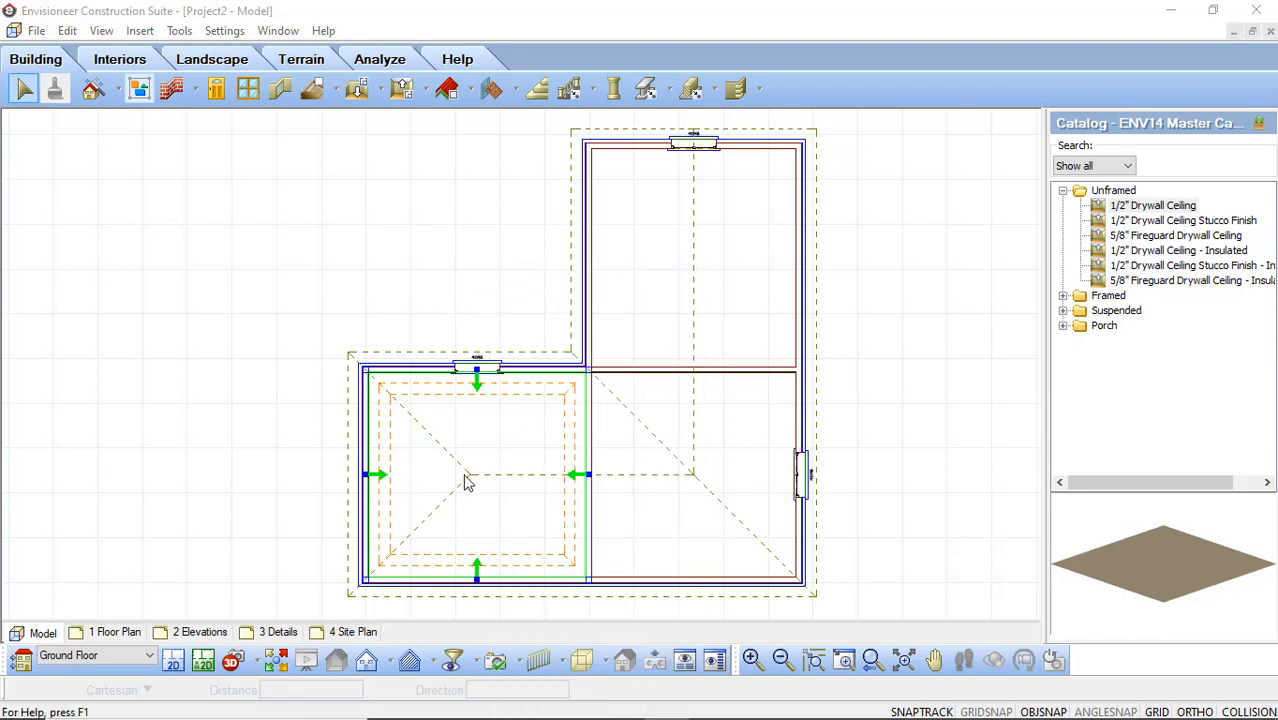
click(620, 396)
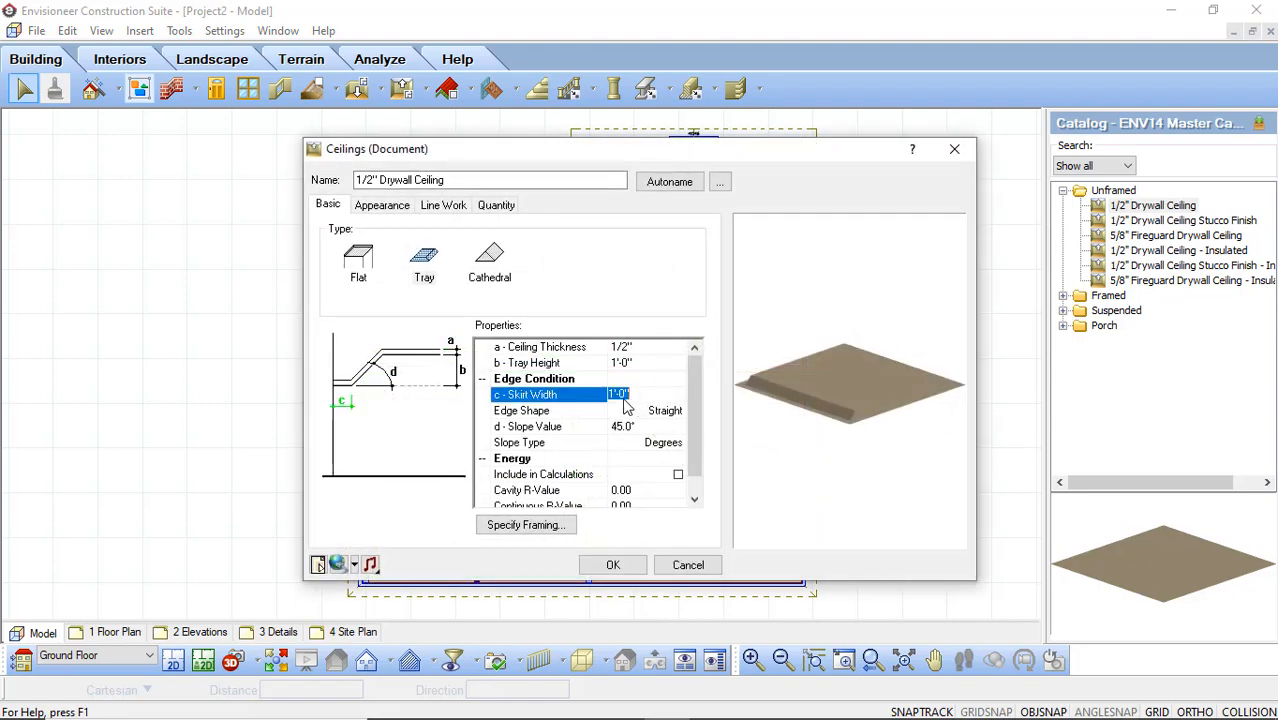
click(624, 397)
key(BackSpace)
text(6)
click(647, 428)
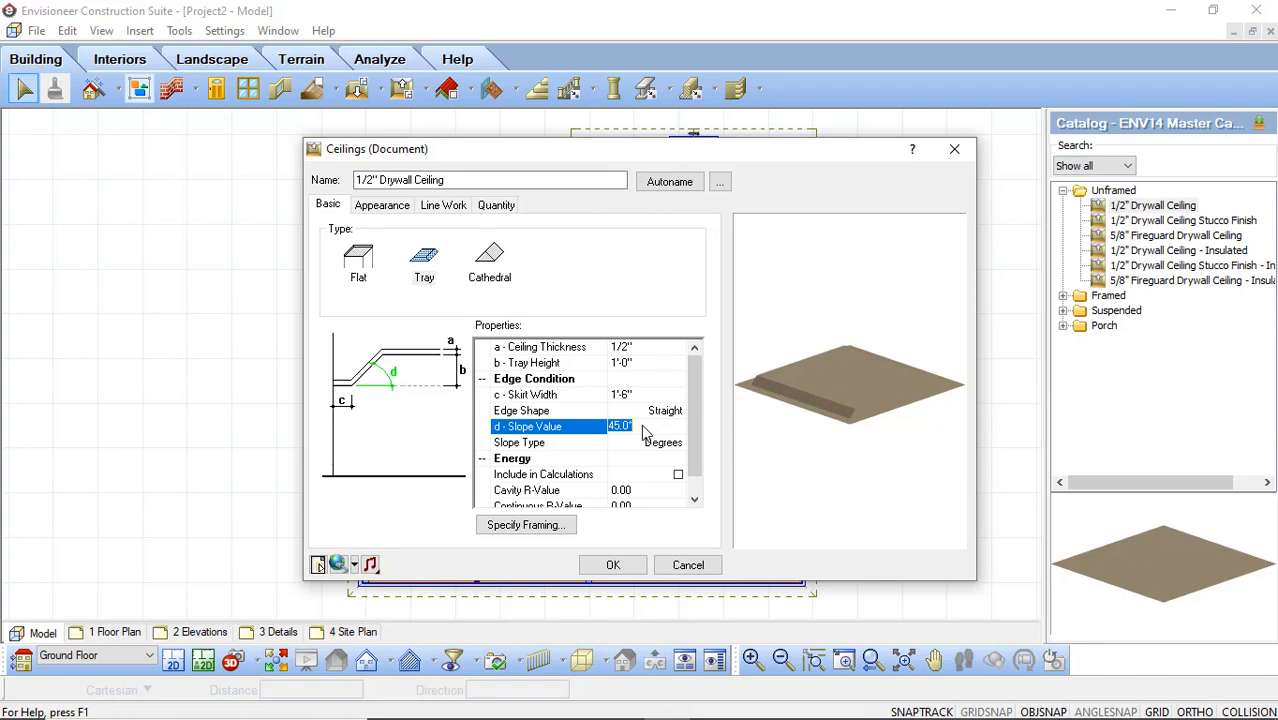
text(30)
click(608, 565)
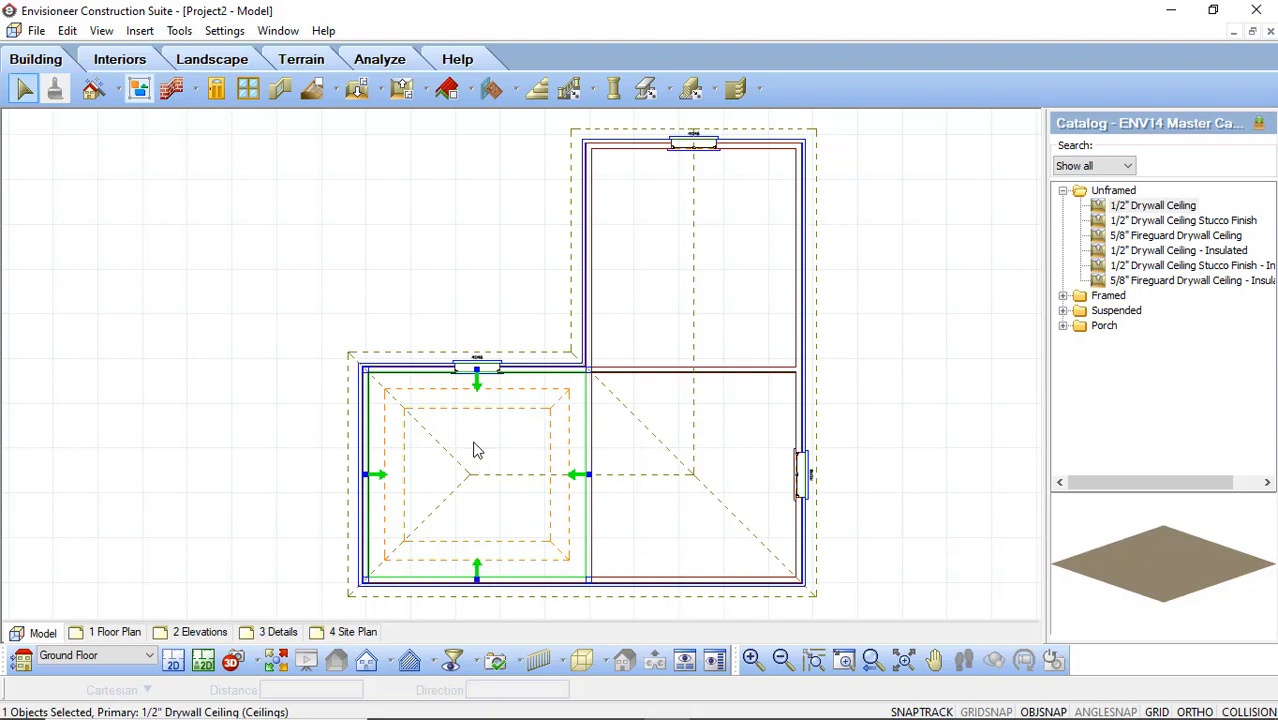
View the tray ceiling through the Tray Ceiling camera and return to the 2D plan
key(Escape)
click(234, 662)
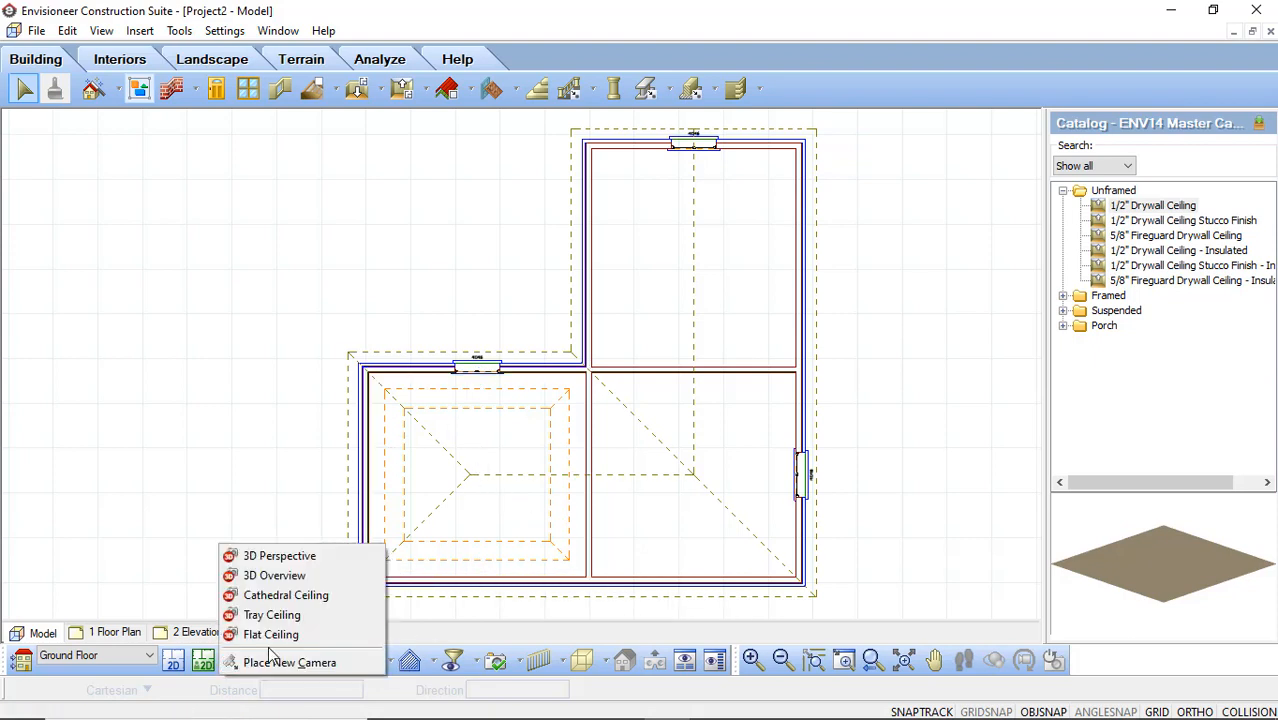
click(279, 620)
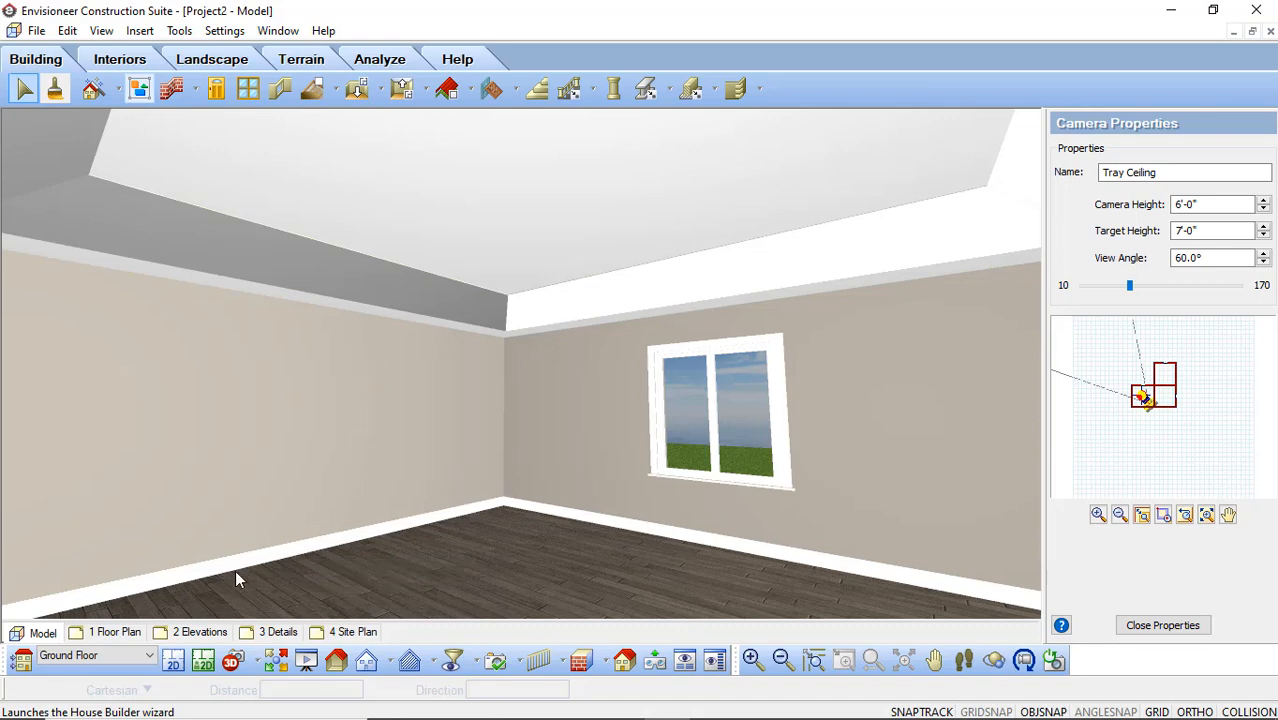
click(173, 664)
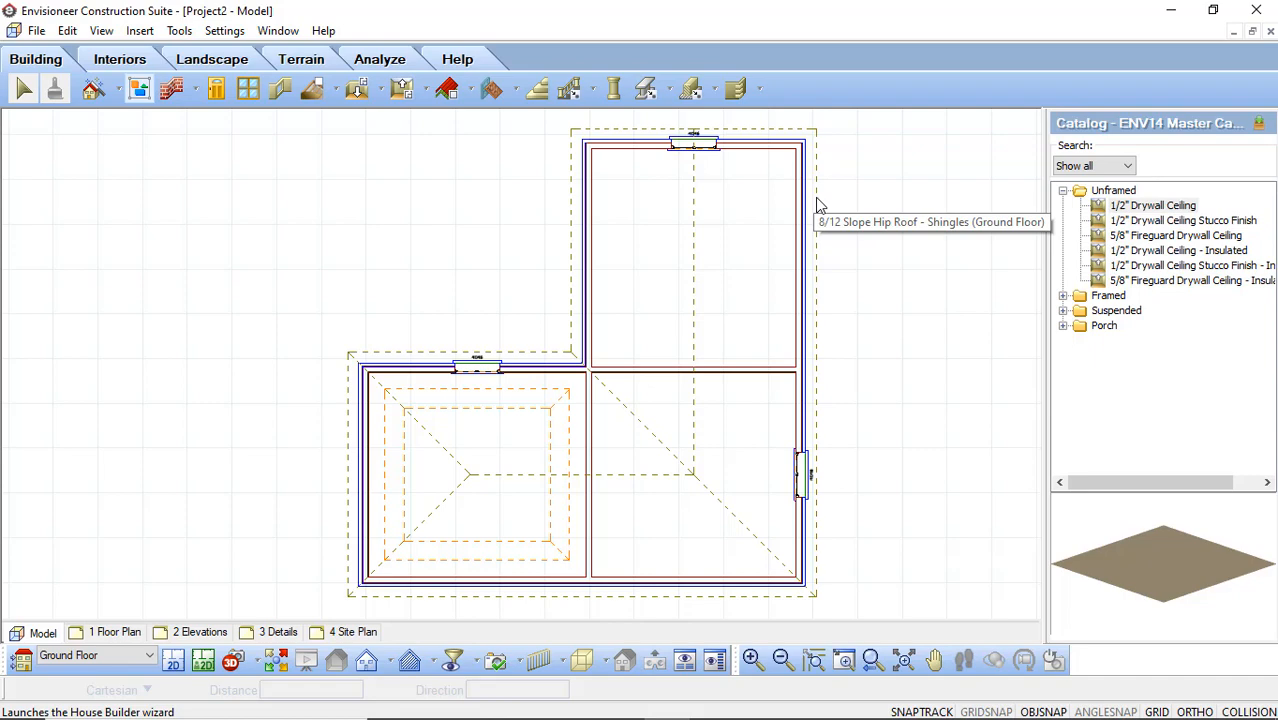
Change the drywall ceiling in the upper room of the plan to the Cathedral type
click(685, 155)
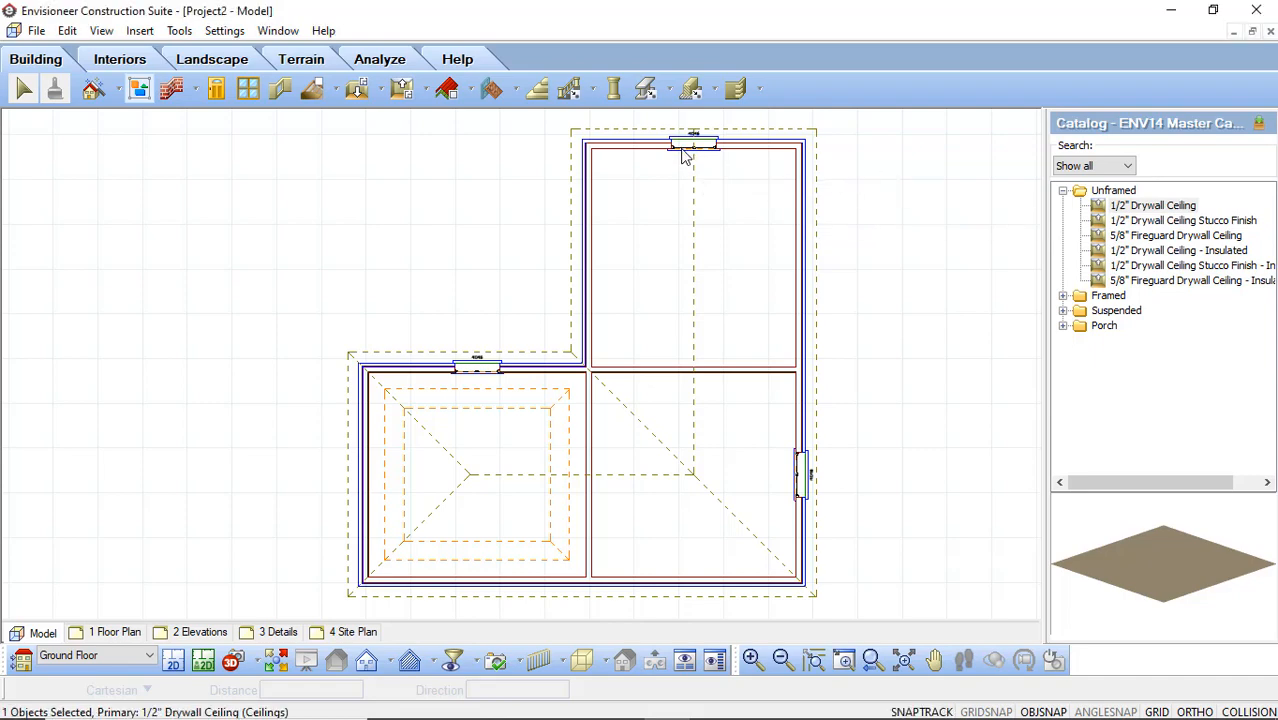
right_click(680, 189)
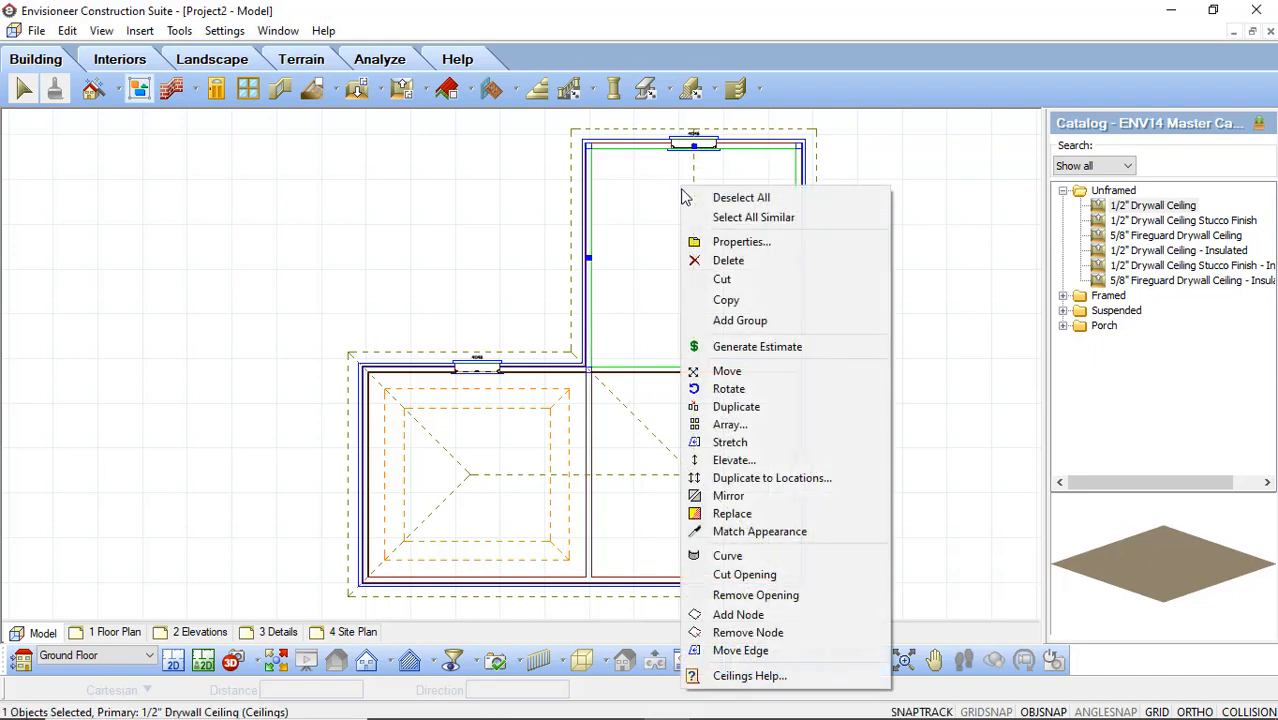
click(729, 241)
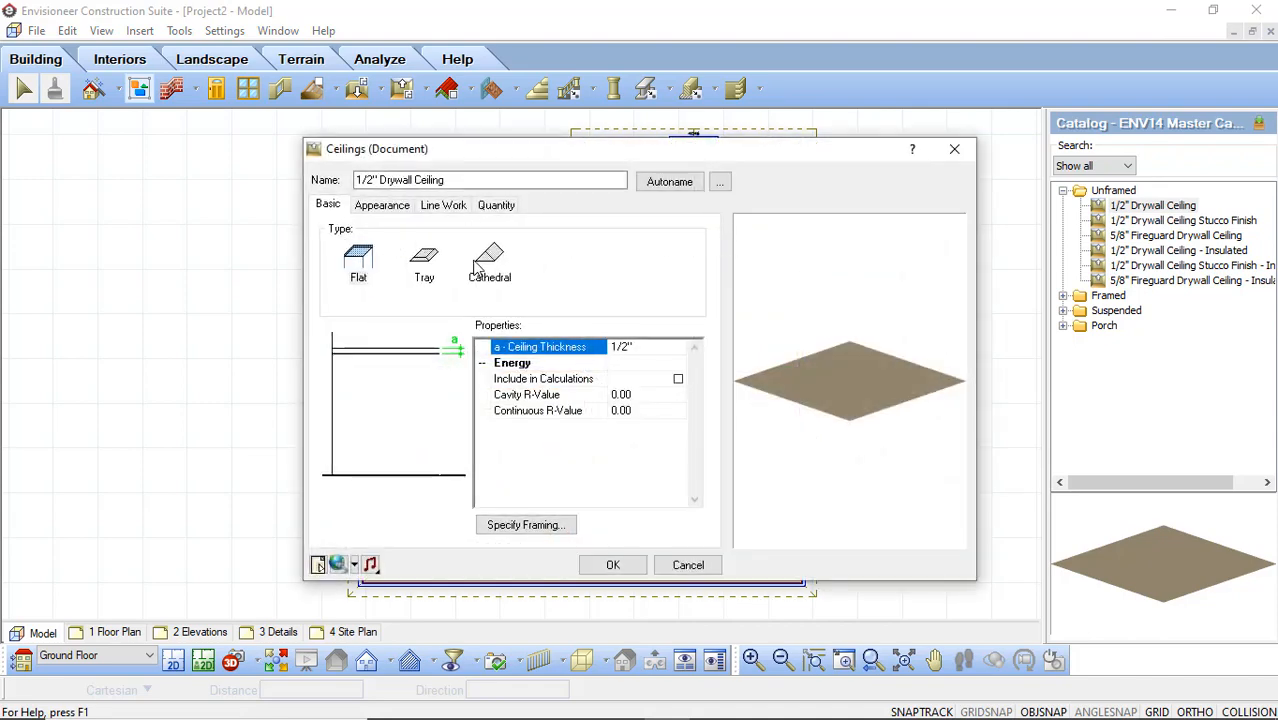
click(488, 266)
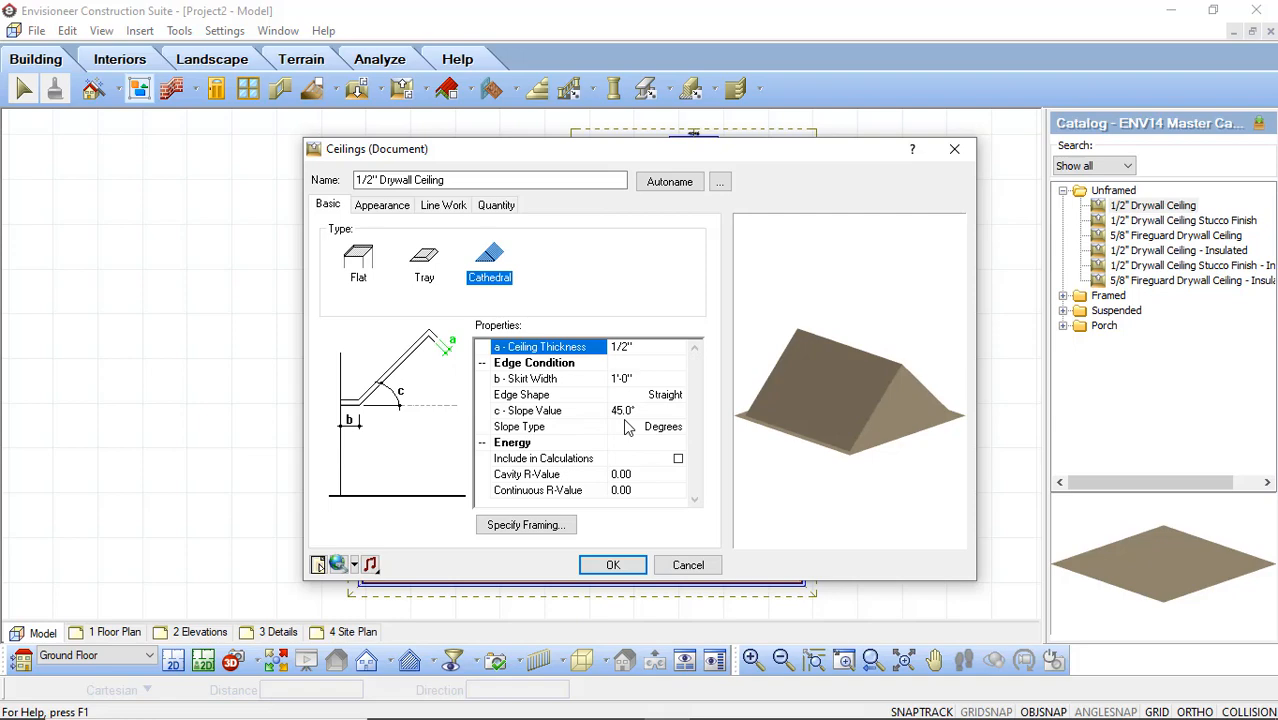
click(624, 567)
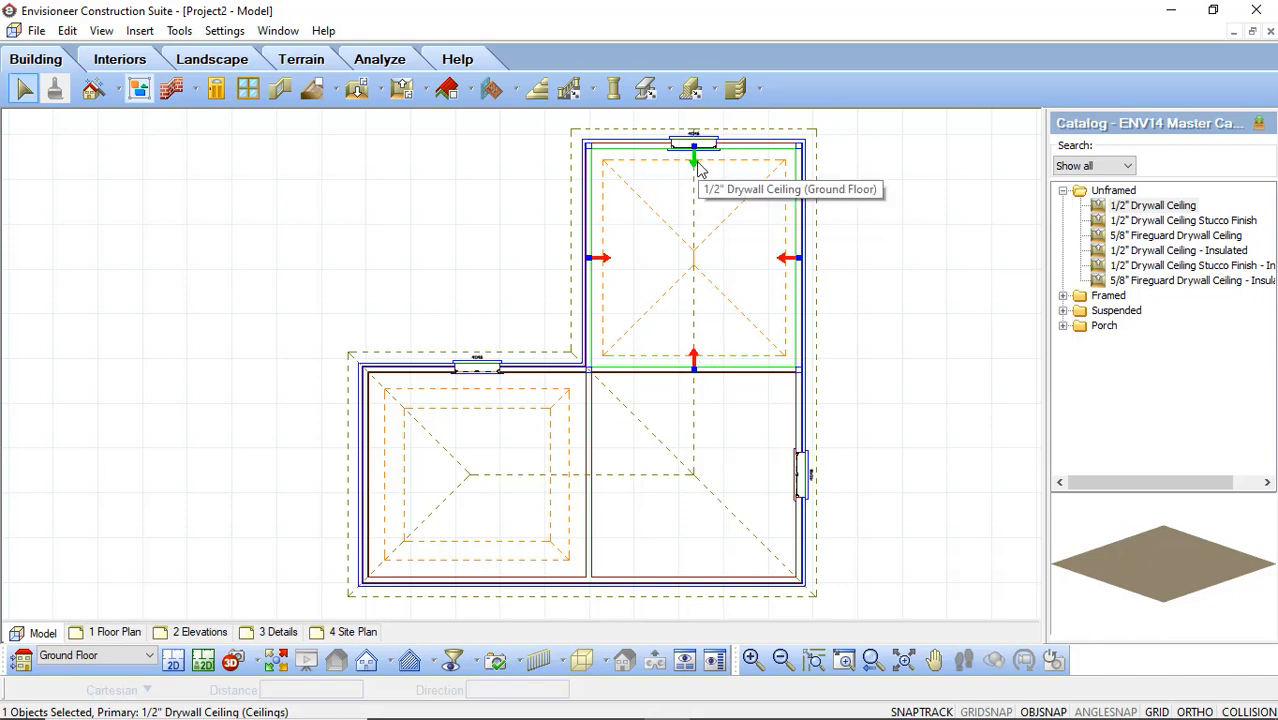
Set the skirt width to 0" and the edge shape to Gable on the cathedral ceiling's upper and lower end edges
click(694, 355)
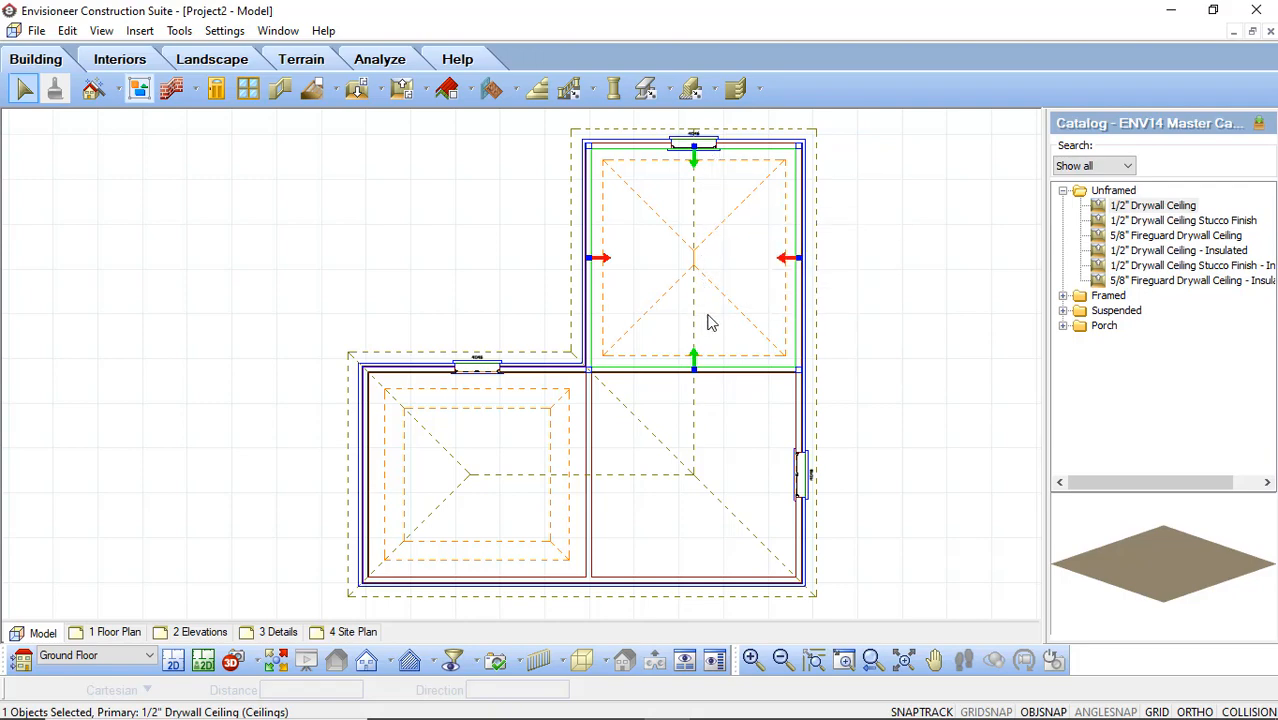
right_click(702, 218)
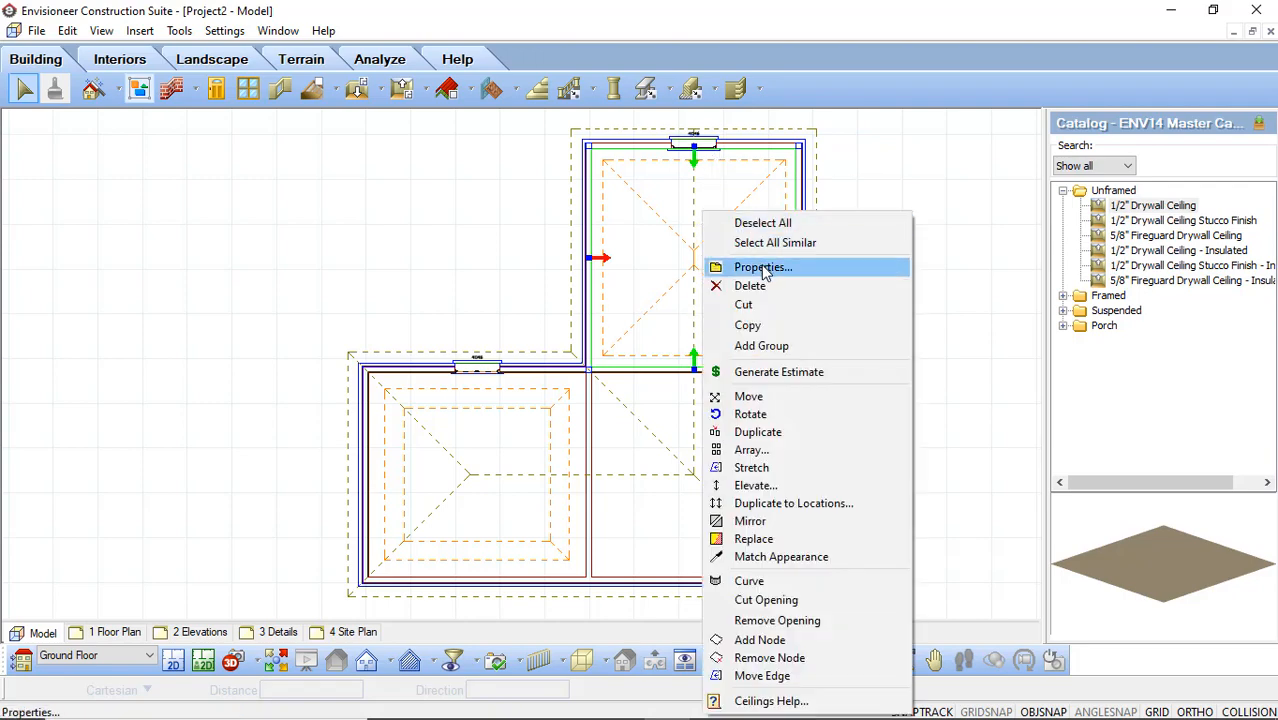
click(758, 267)
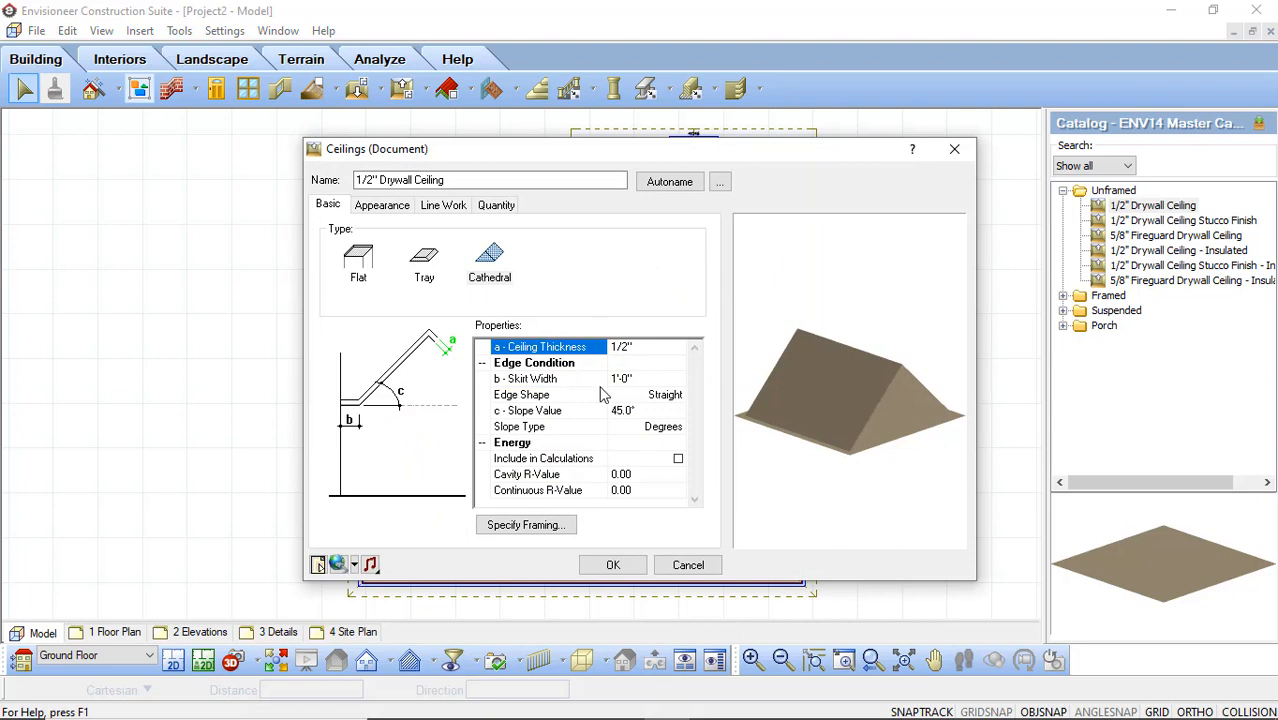
click(645, 378)
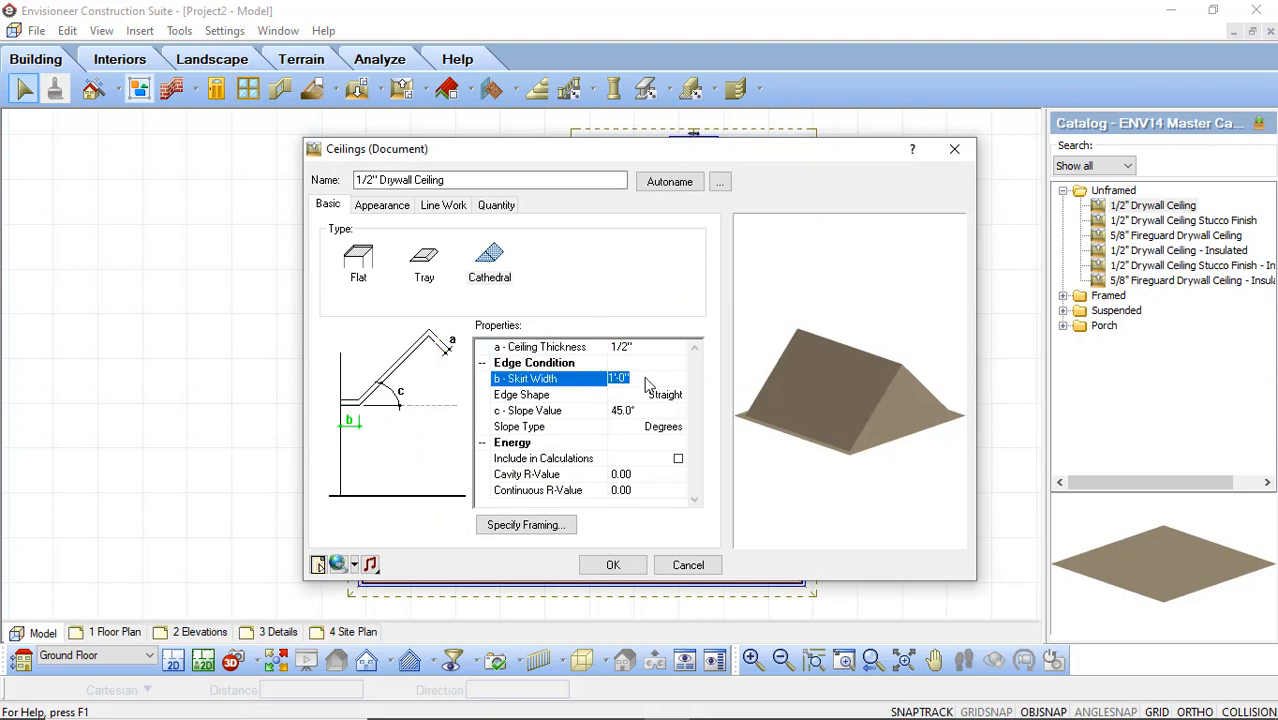
text(0)
click(684, 398)
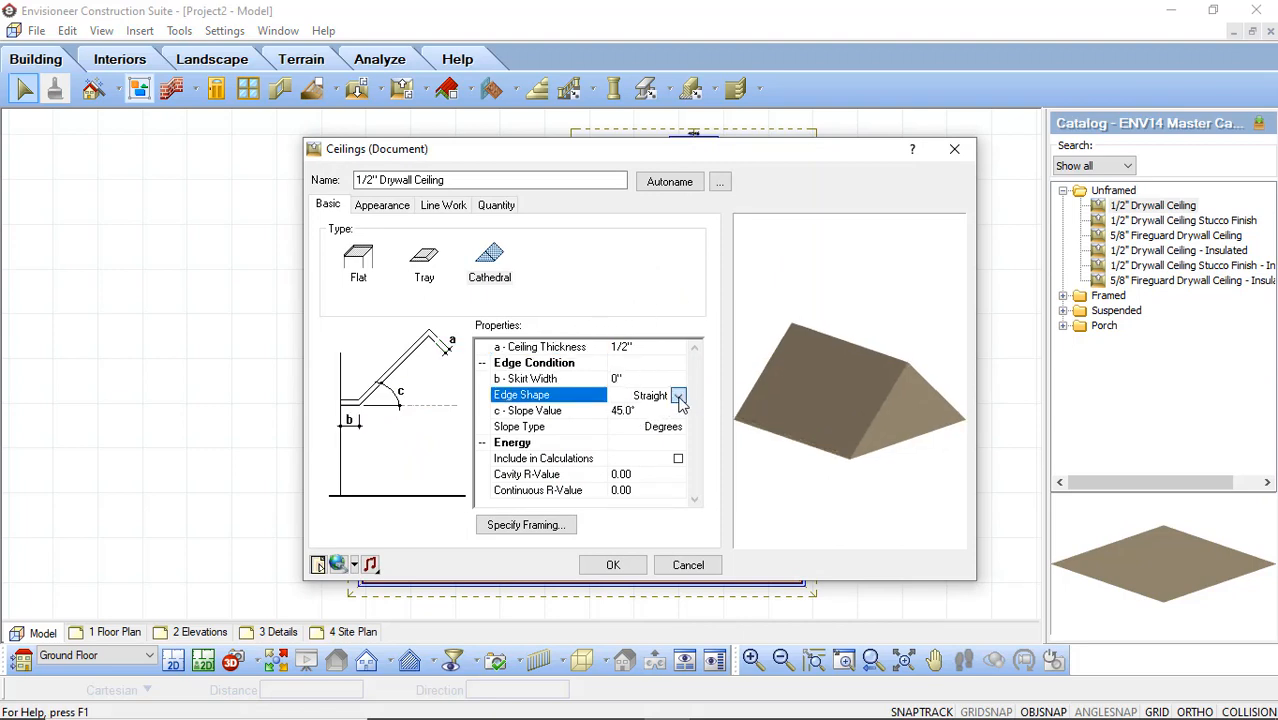
click(679, 397)
click(617, 424)
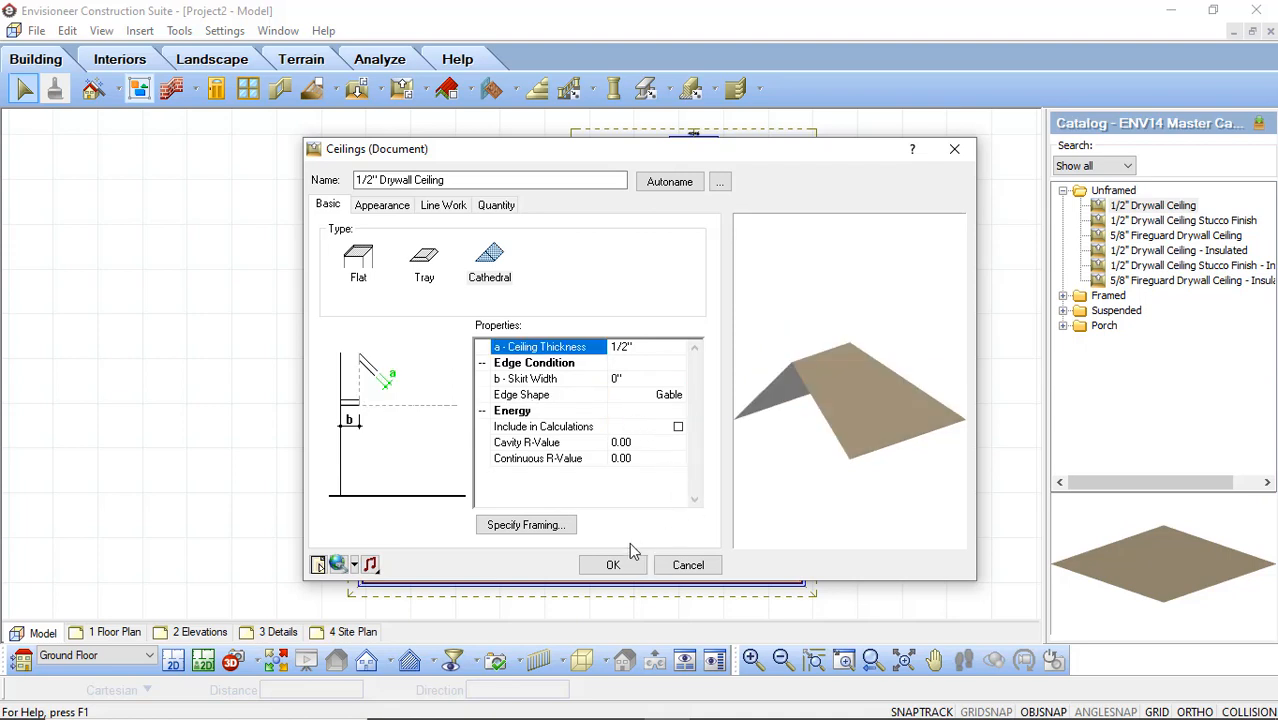
click(620, 567)
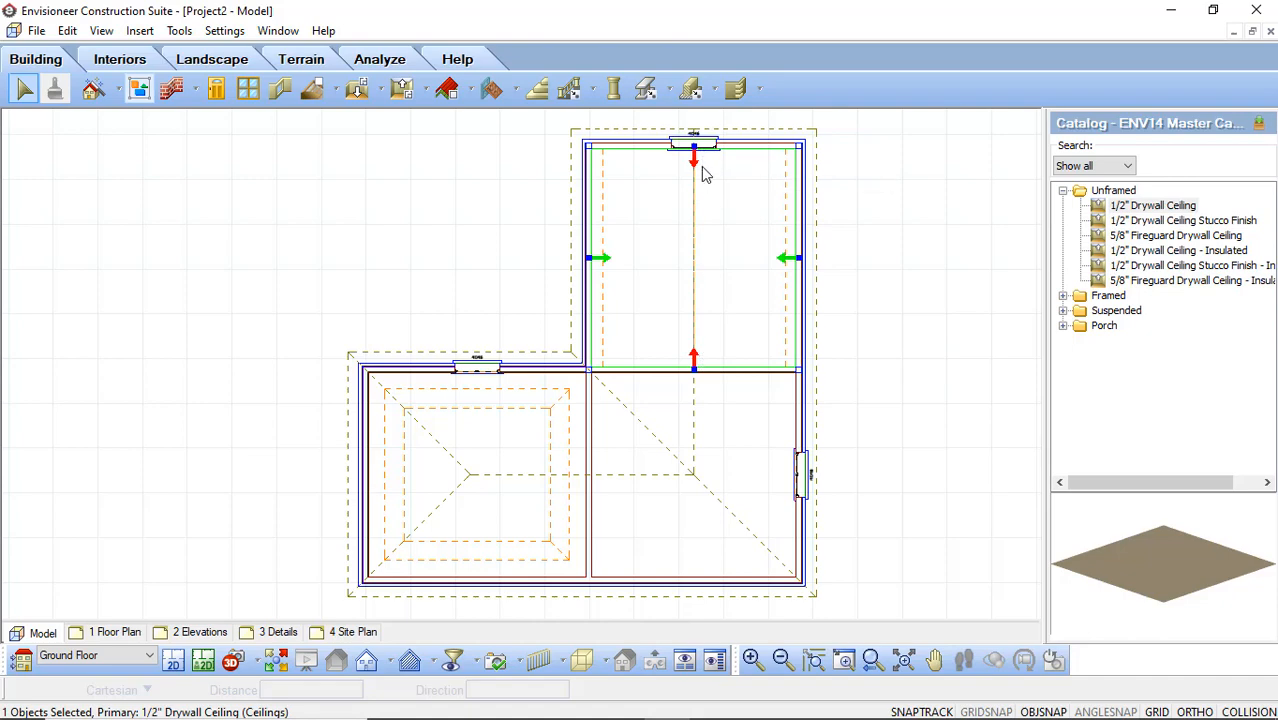
Set the slope type to ? in 12 and the slope value to 8 on the cathedral ceiling's two long side edges
right_click(733, 271)
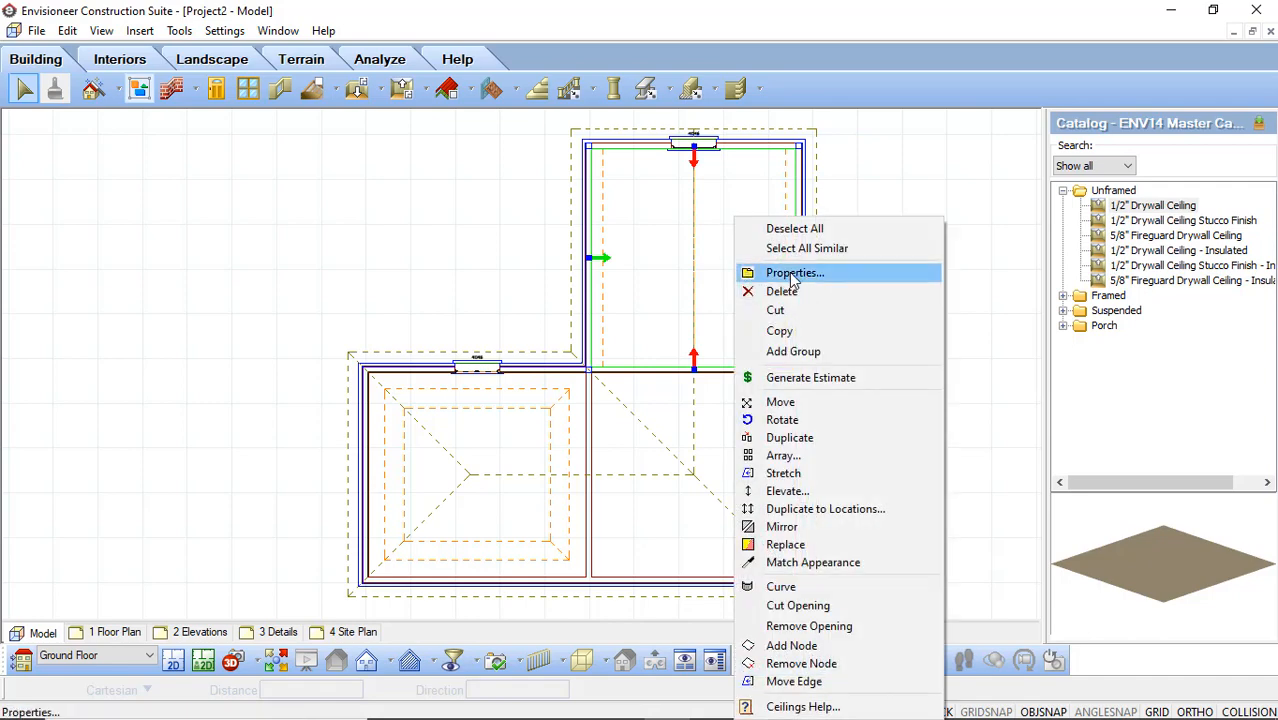
click(790, 273)
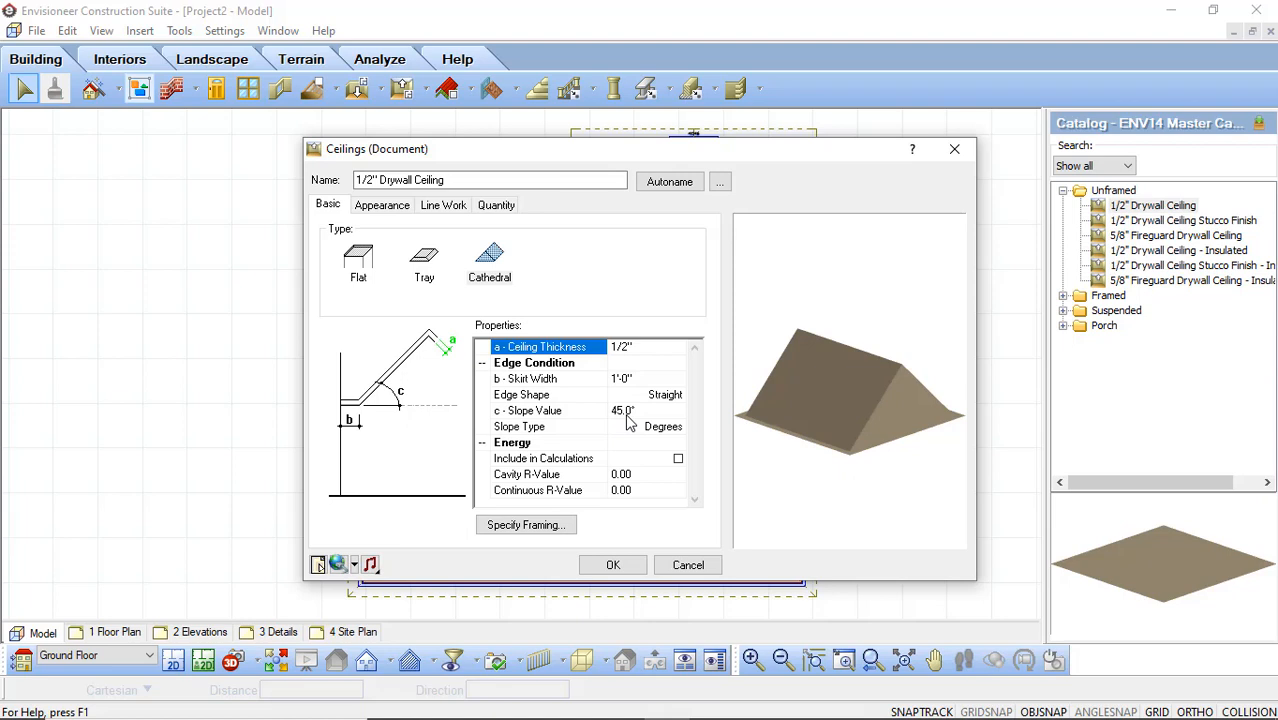
click(664, 428)
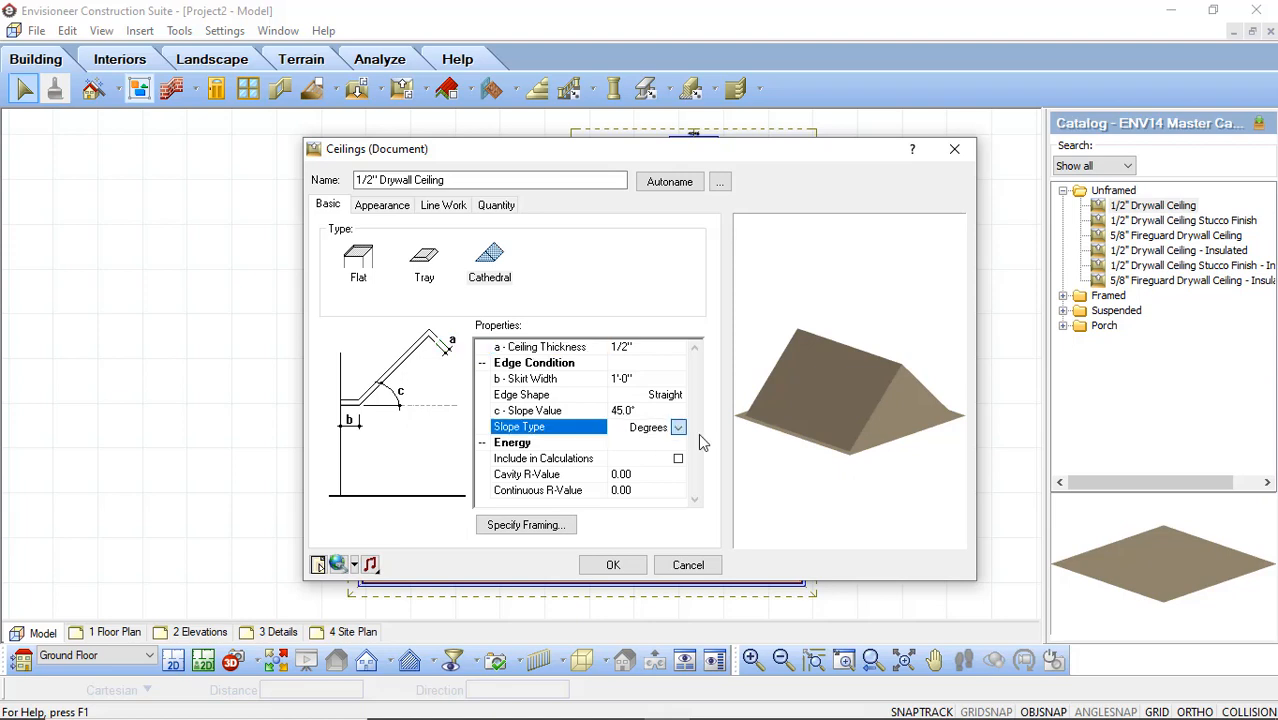
click(678, 428)
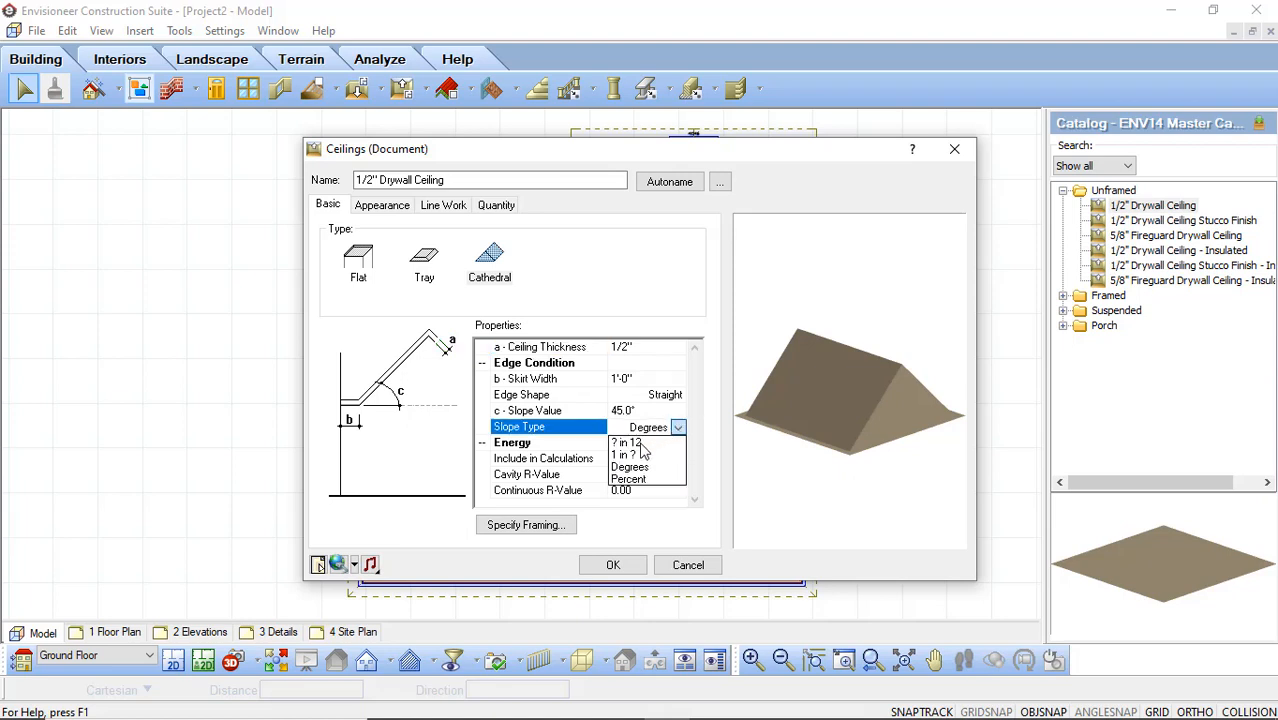
click(641, 444)
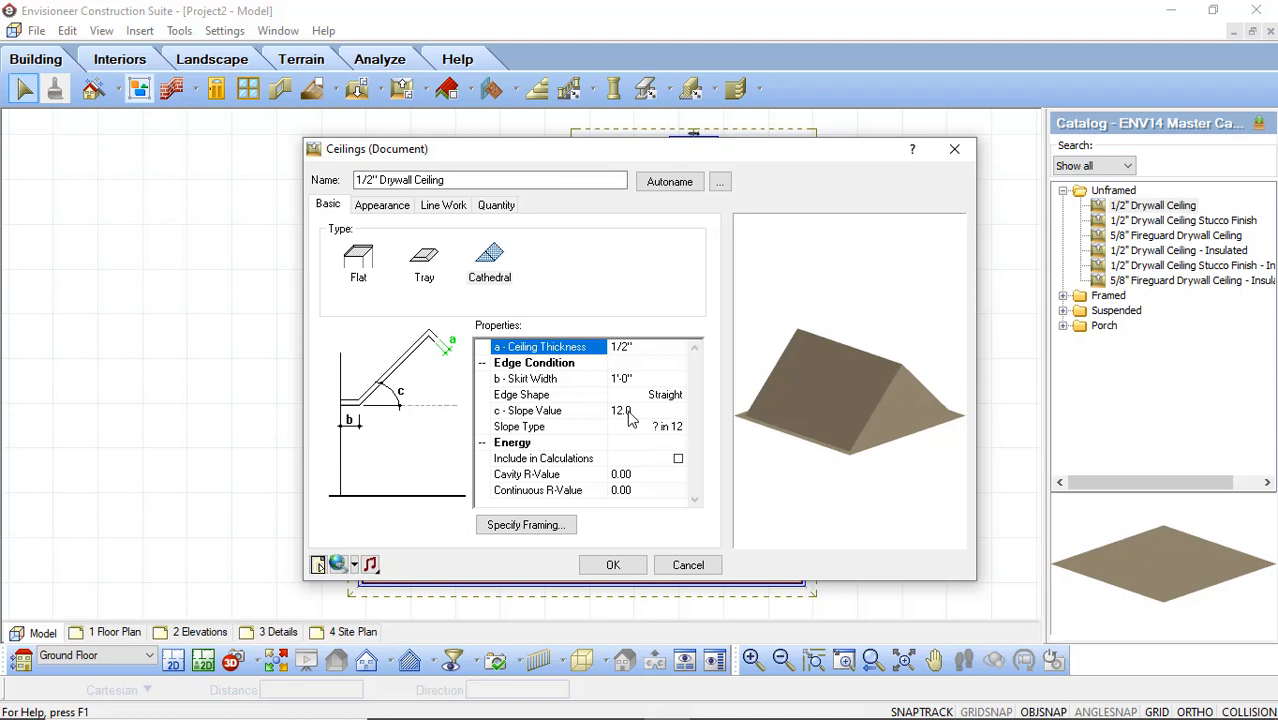
click(629, 412)
text(8)
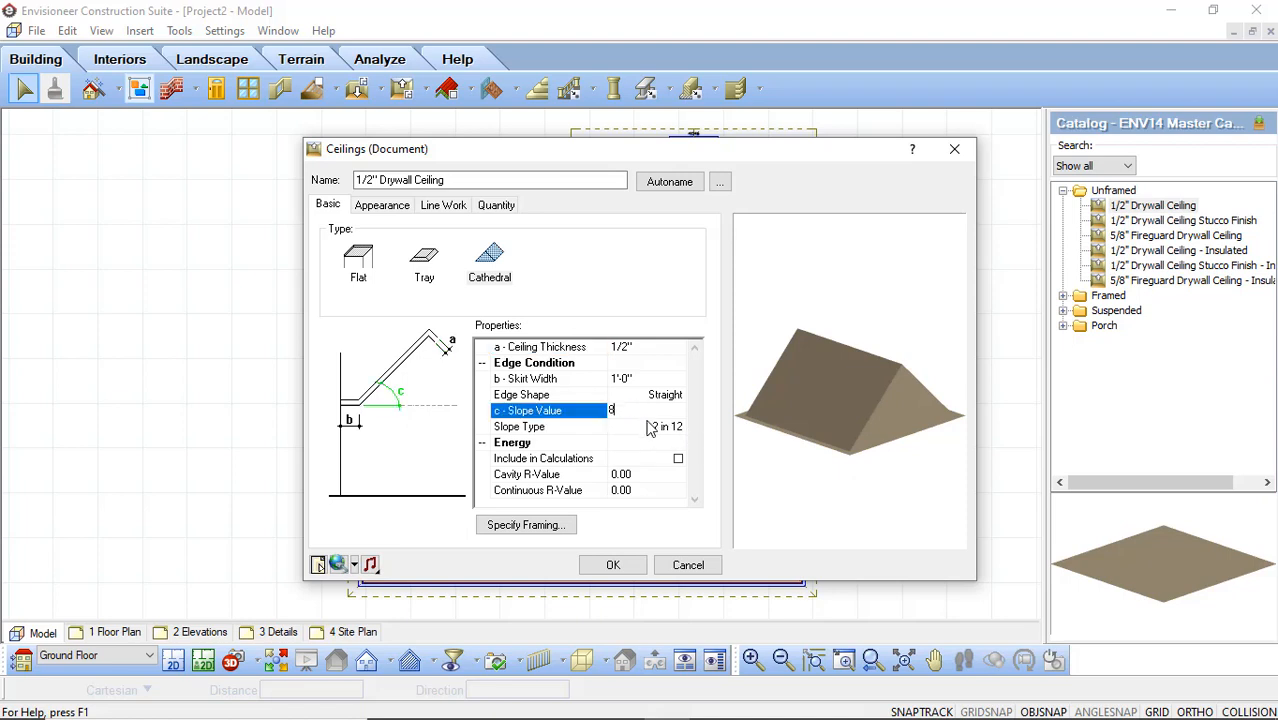
click(648, 428)
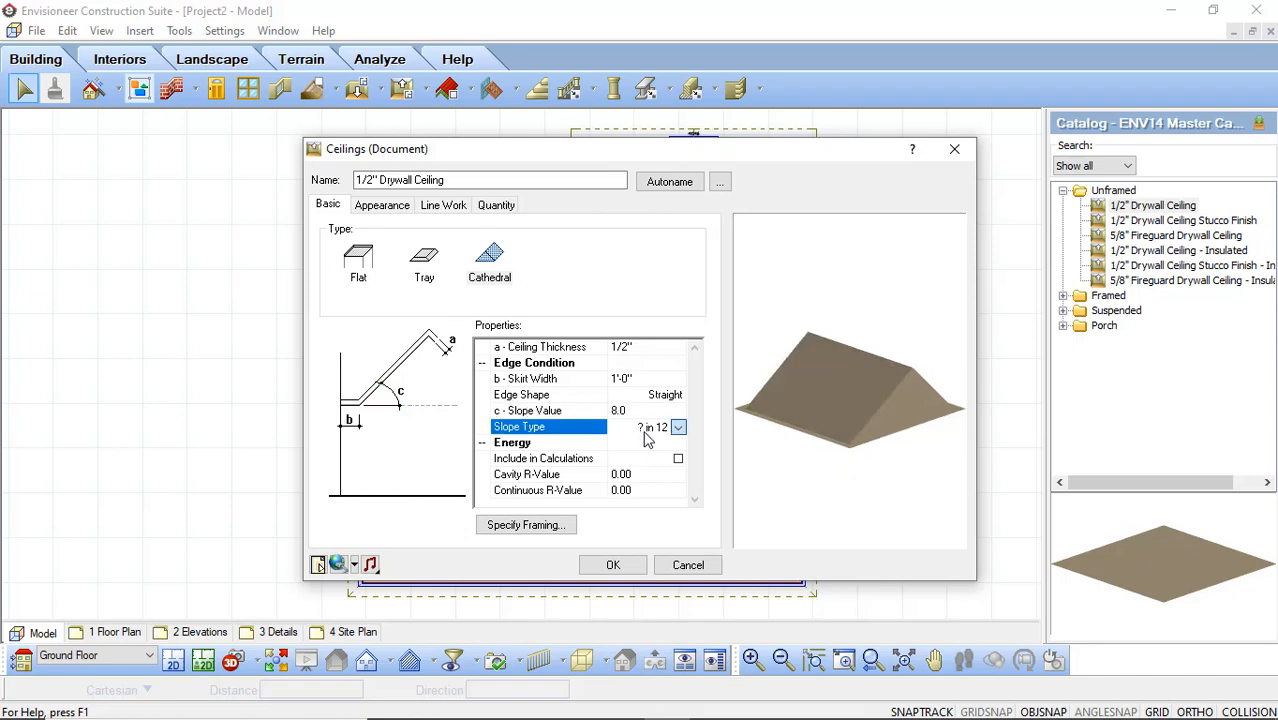
click(611, 566)
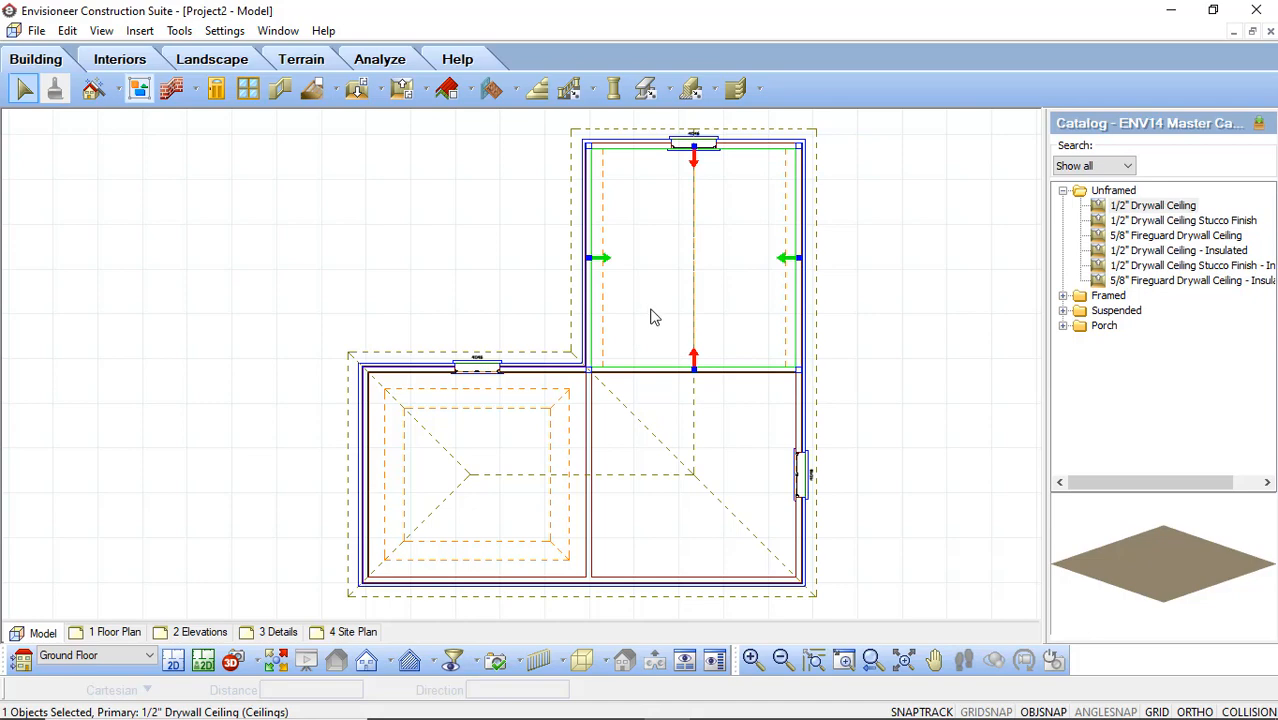
View the upper room through the Cathedral Ceiling camera and walk around to inspect both gable ends
click(245, 661)
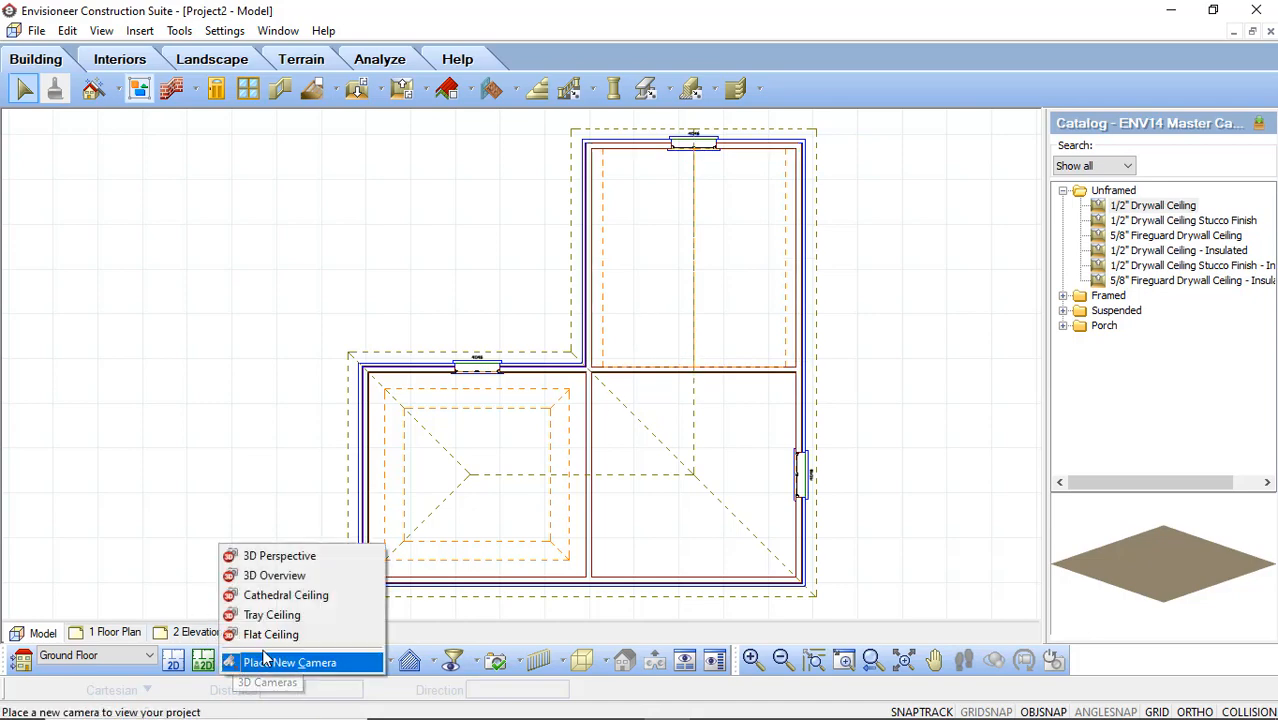
click(280, 596)
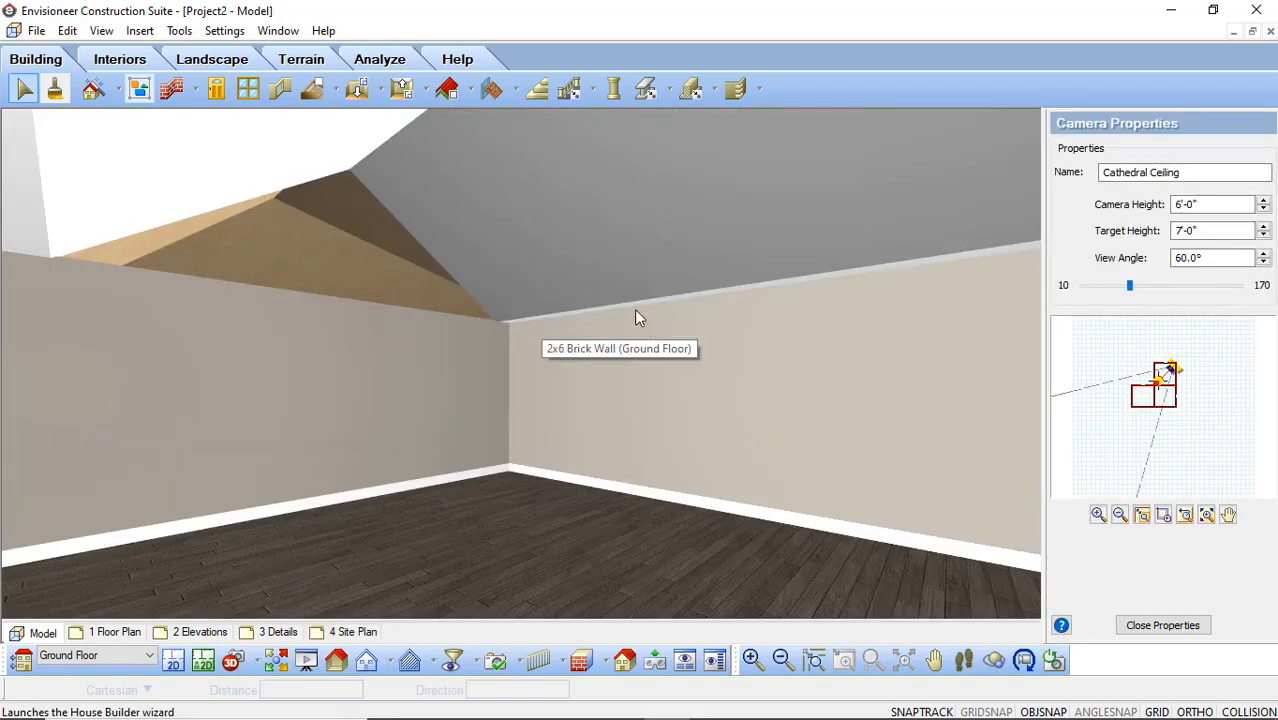
click(957, 663)
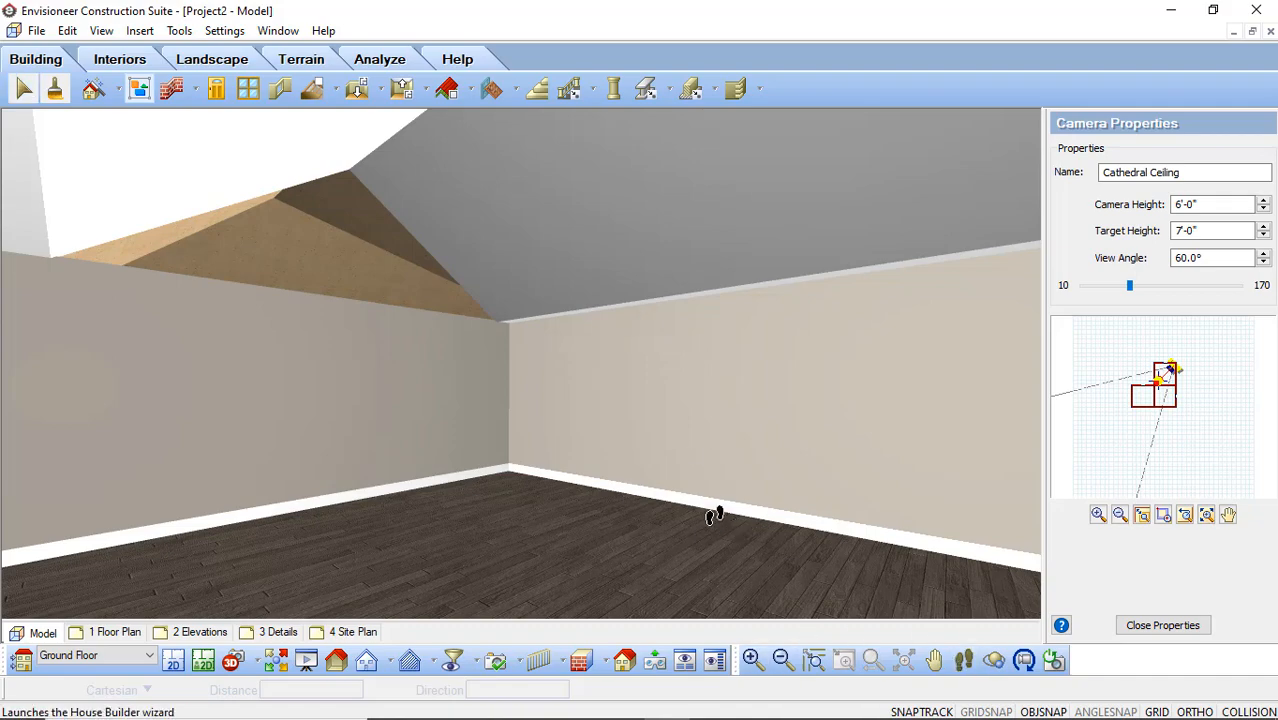
mouse_move(713, 513)
mouse_down()
mouse_move(876, 405)
mouse_move(1030, 428)
mouse_move(1031, 415)
mouse_move(722, 277)
mouse_move(953, 371)
mouse_move(830, 371)
mouse_move(687, 255)
mouse_move(810, 322)
mouse_move(616, 365)
mouse_move(459, 422)
mouse_move(416, 422)
mouse_move(455, 407)
mouse_move(436, 419)
mouse_move(699, 461)
mouse_move(690, 442)
mouse_move(730, 462)
mouse_up()
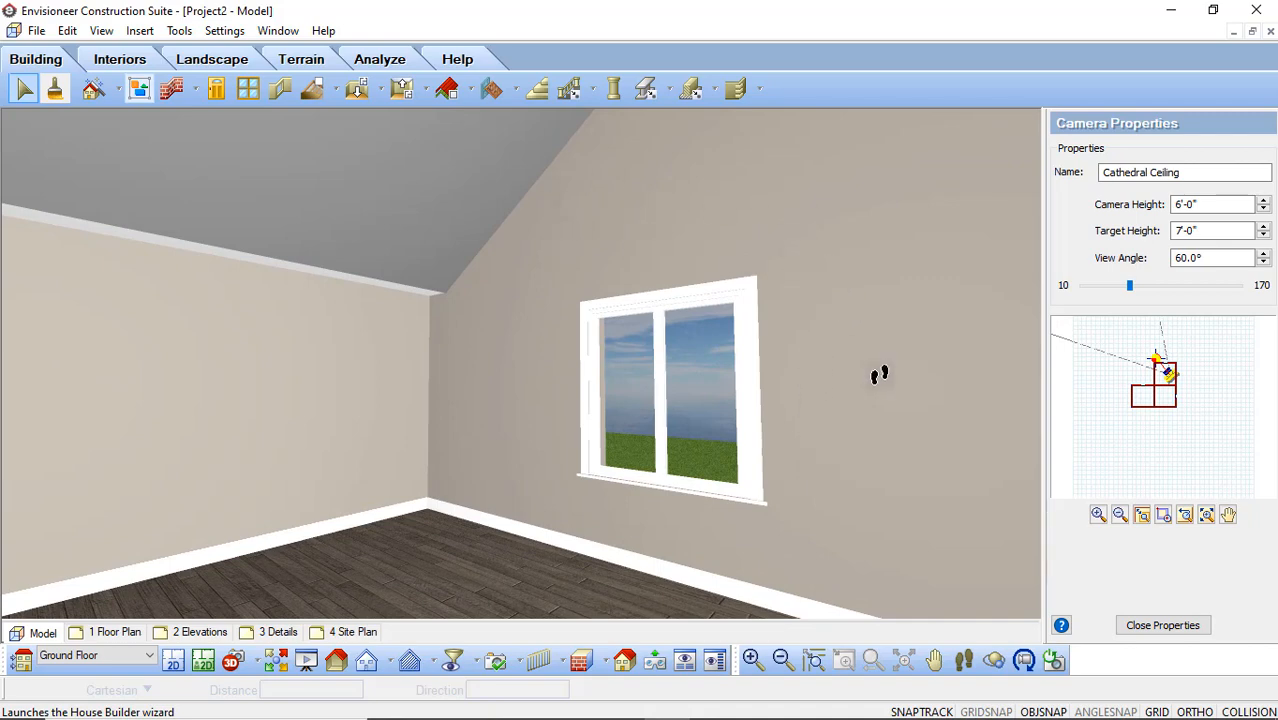
drag(880, 372, 308, 363)
right_click(345, 360)
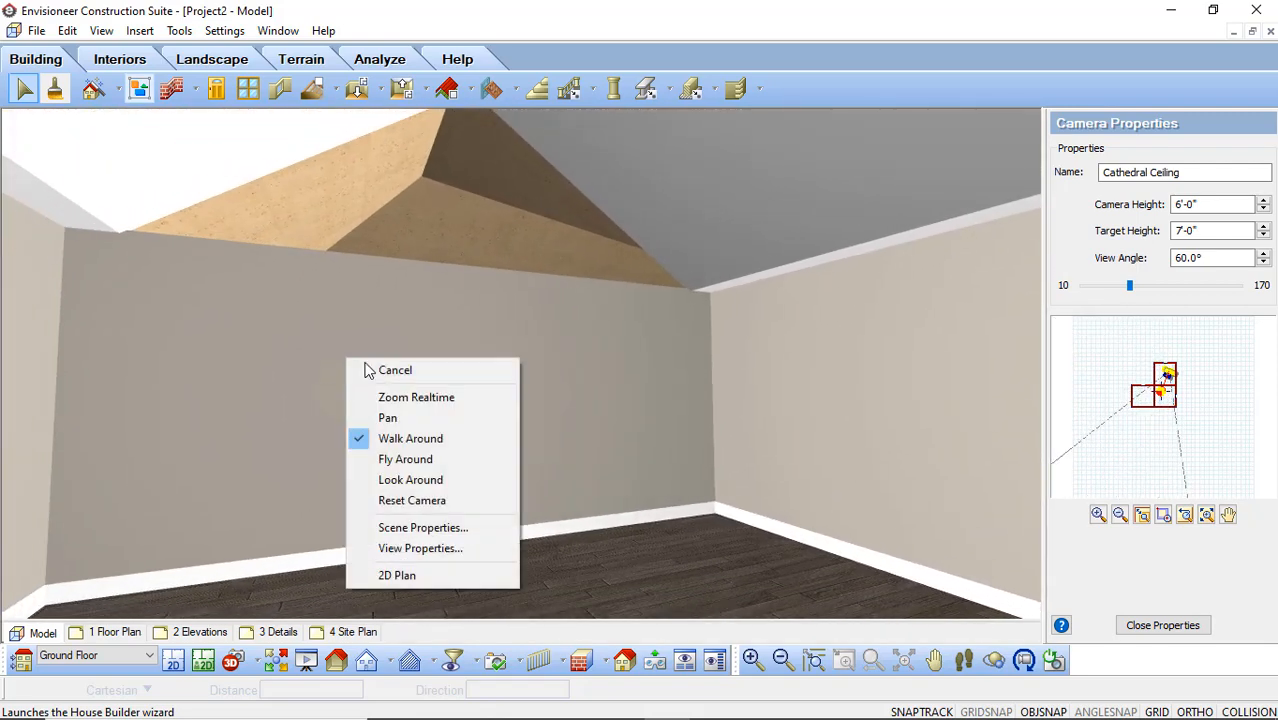
click(350, 370)
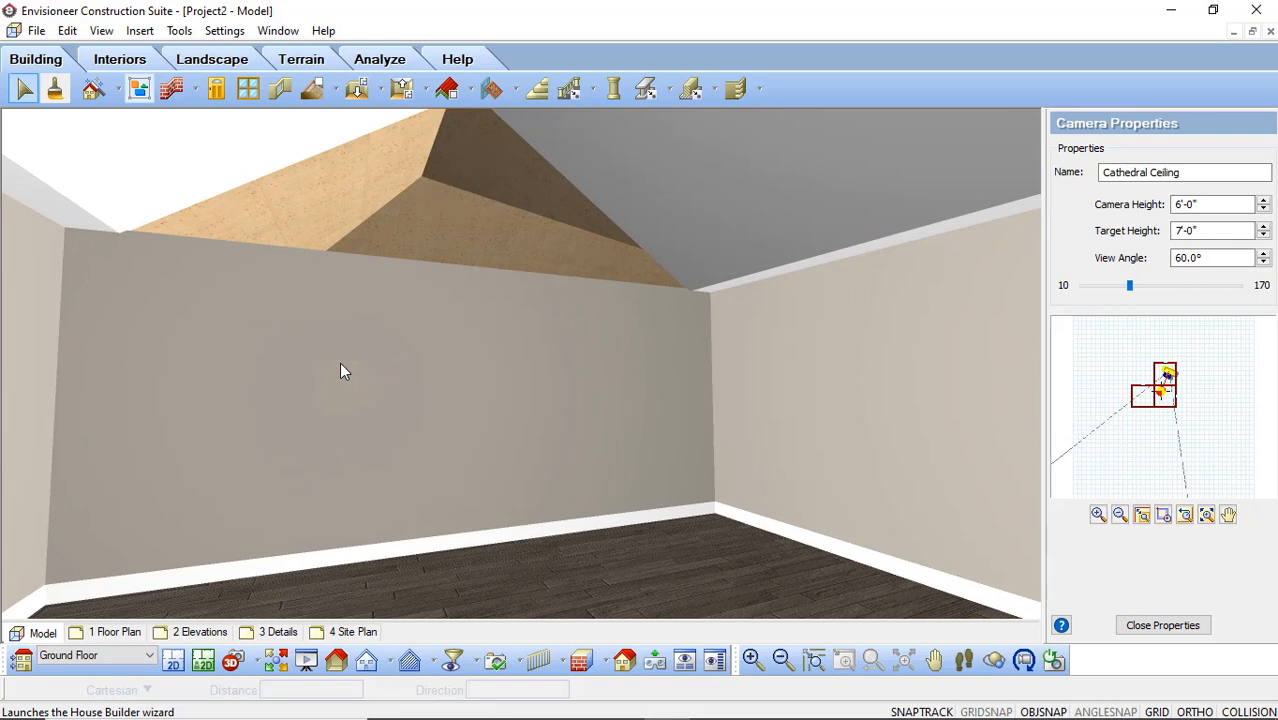
Set the wall top of the 2x6 interior wall below the open gable to Auto Extend
click(340, 363)
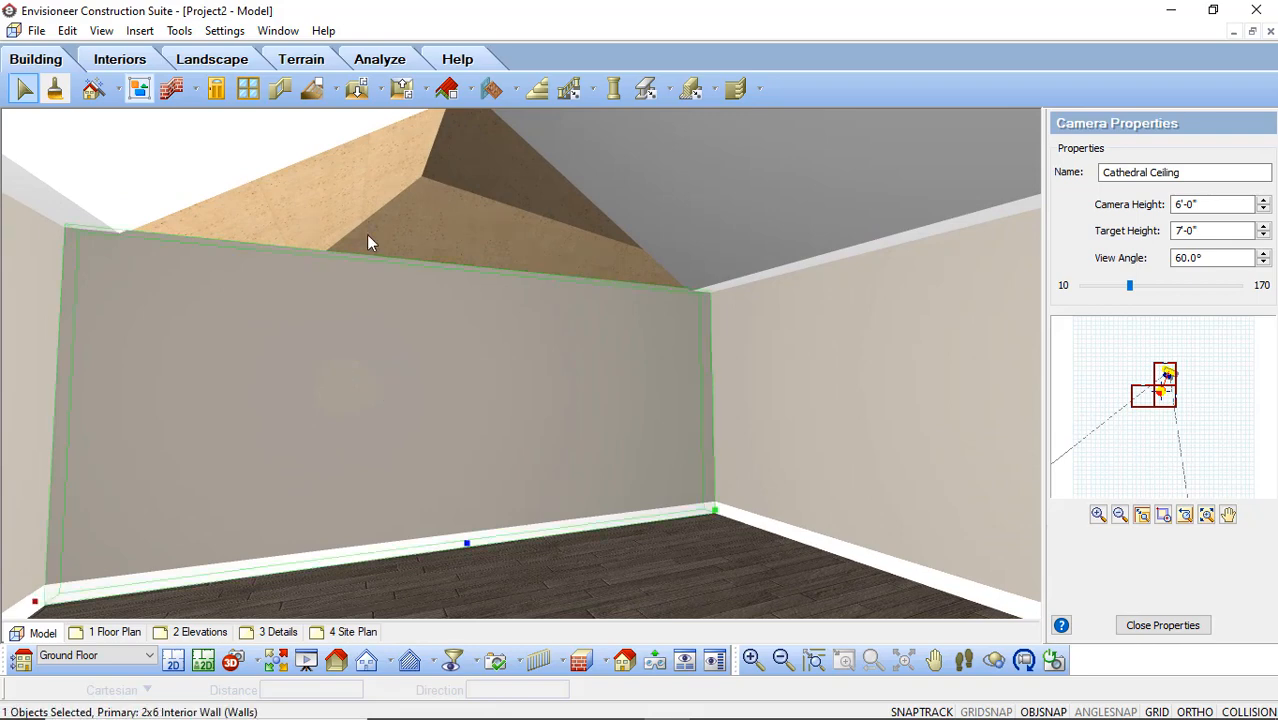
right_click(392, 357)
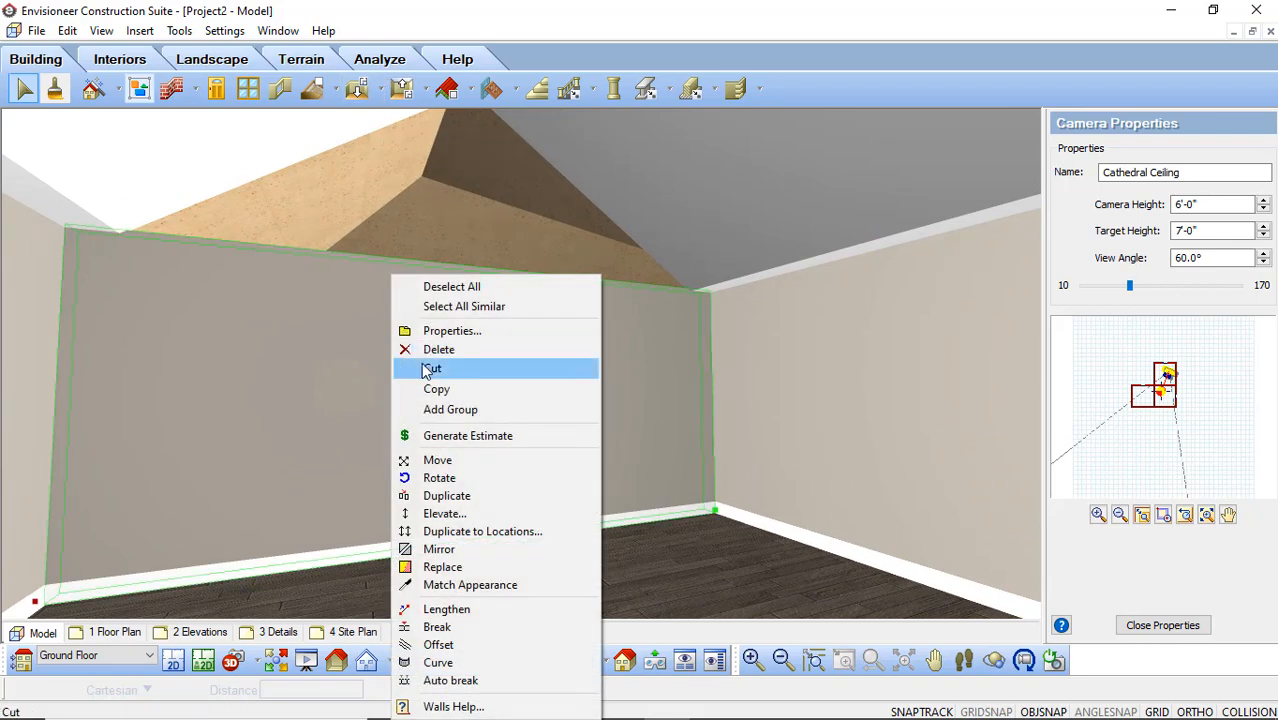
click(455, 332)
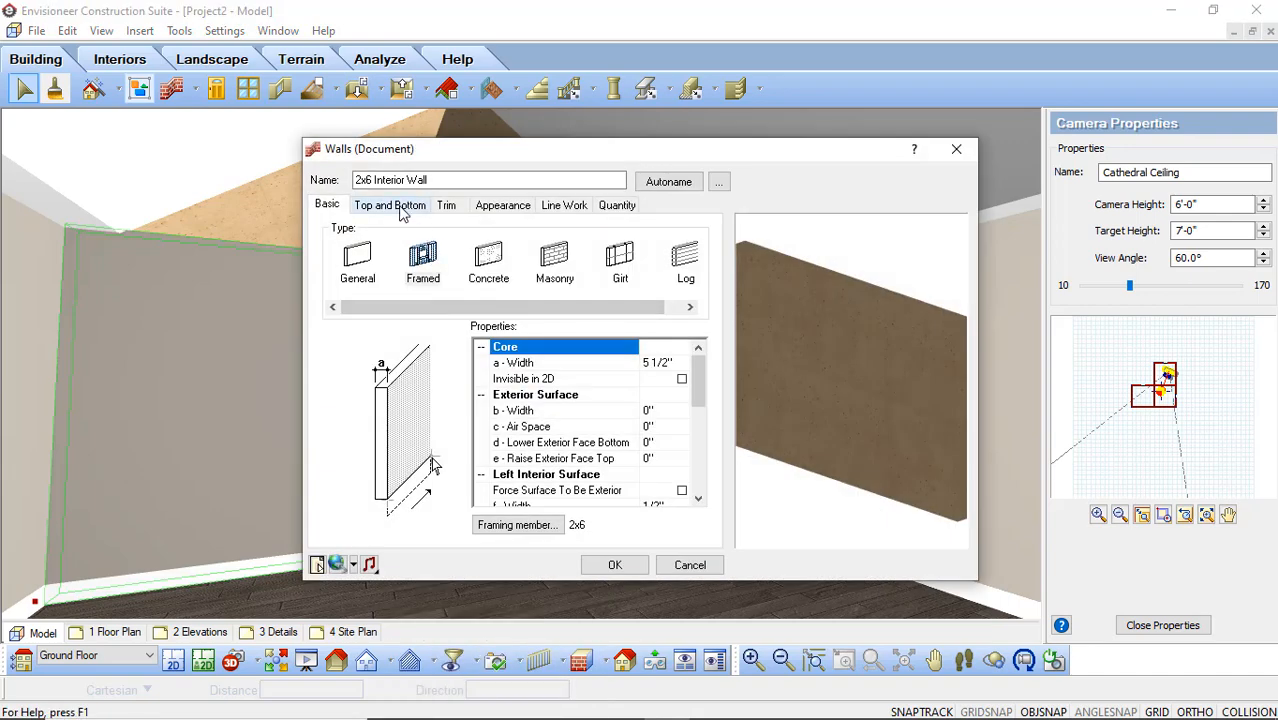
click(390, 205)
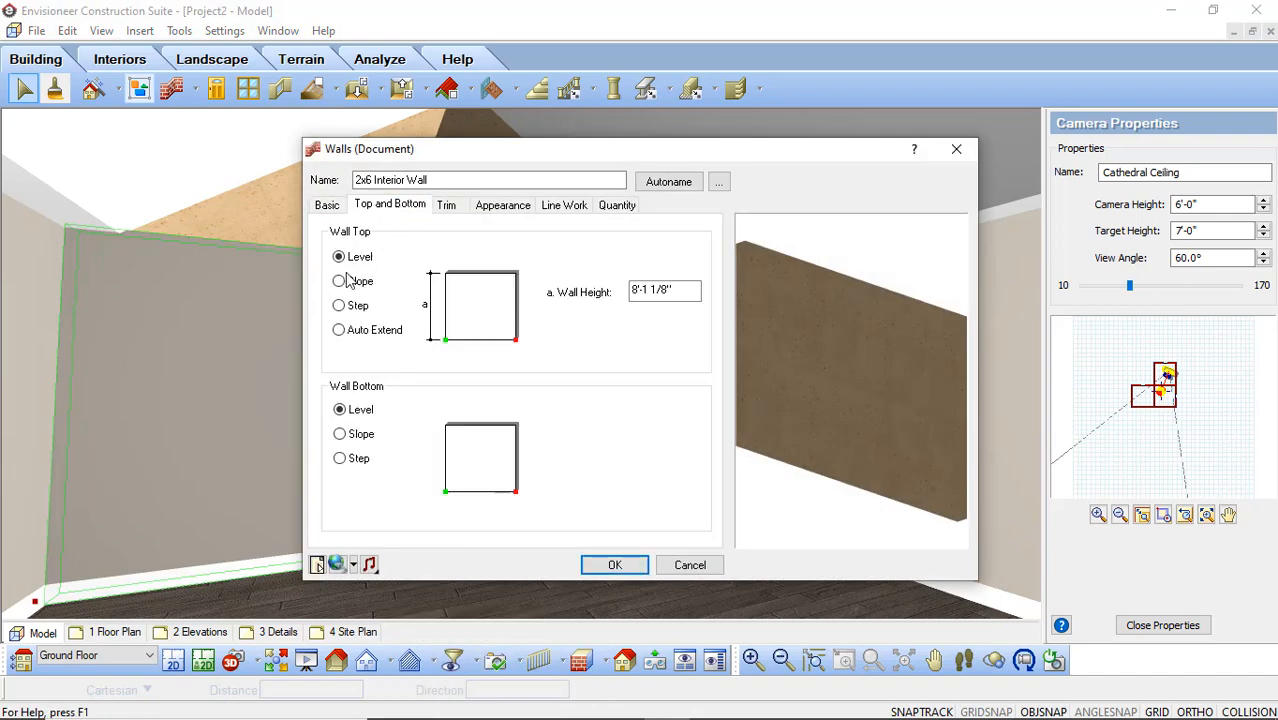
click(339, 329)
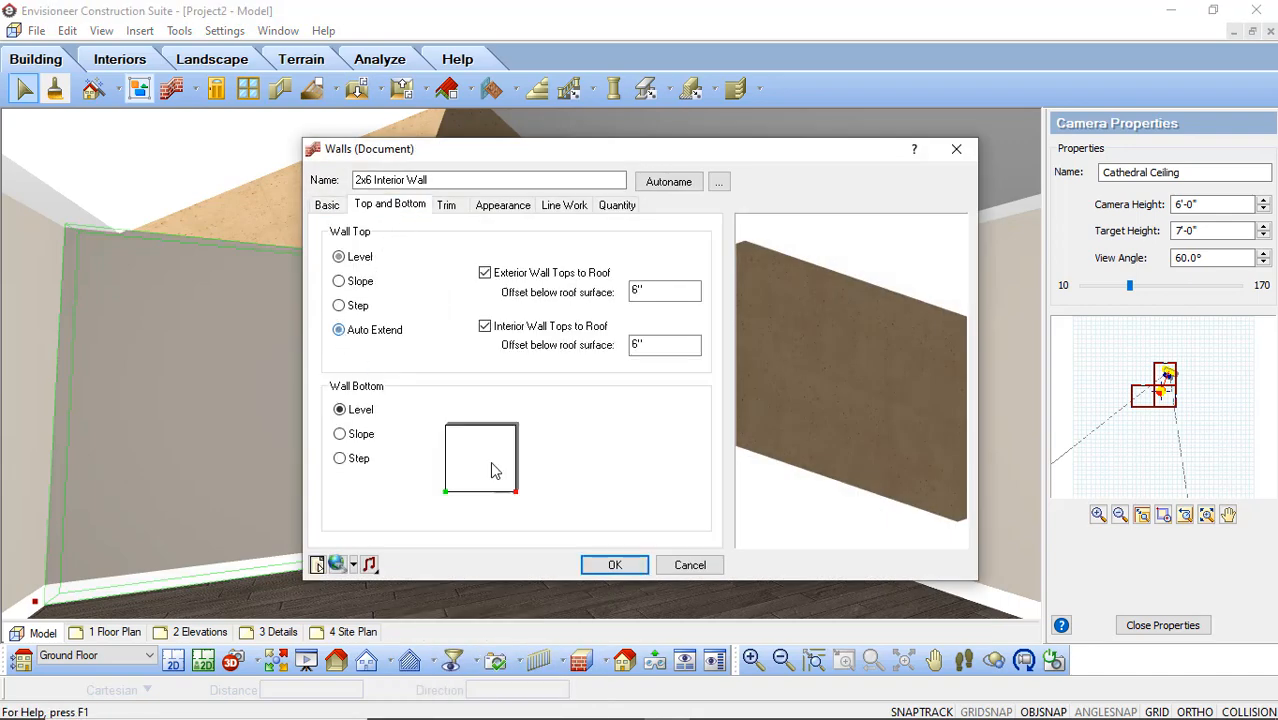
click(610, 565)
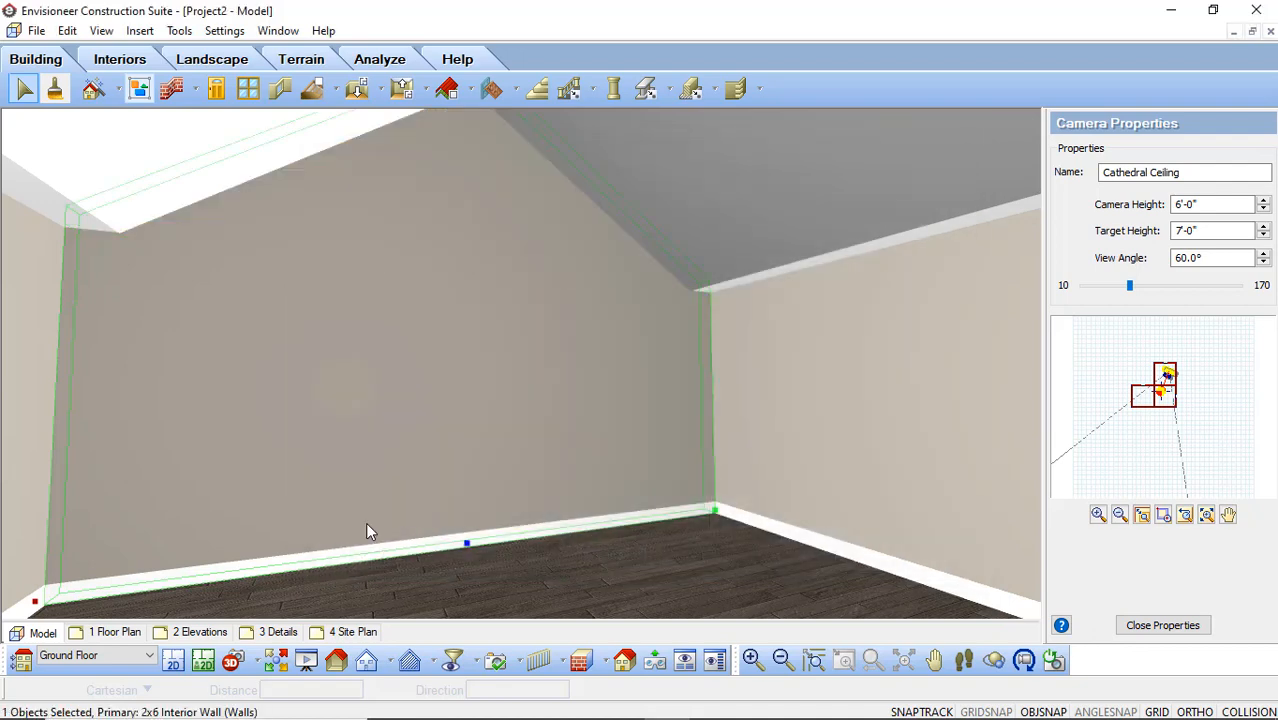
Undo the interior wall's Auto Extend change
click(67, 30)
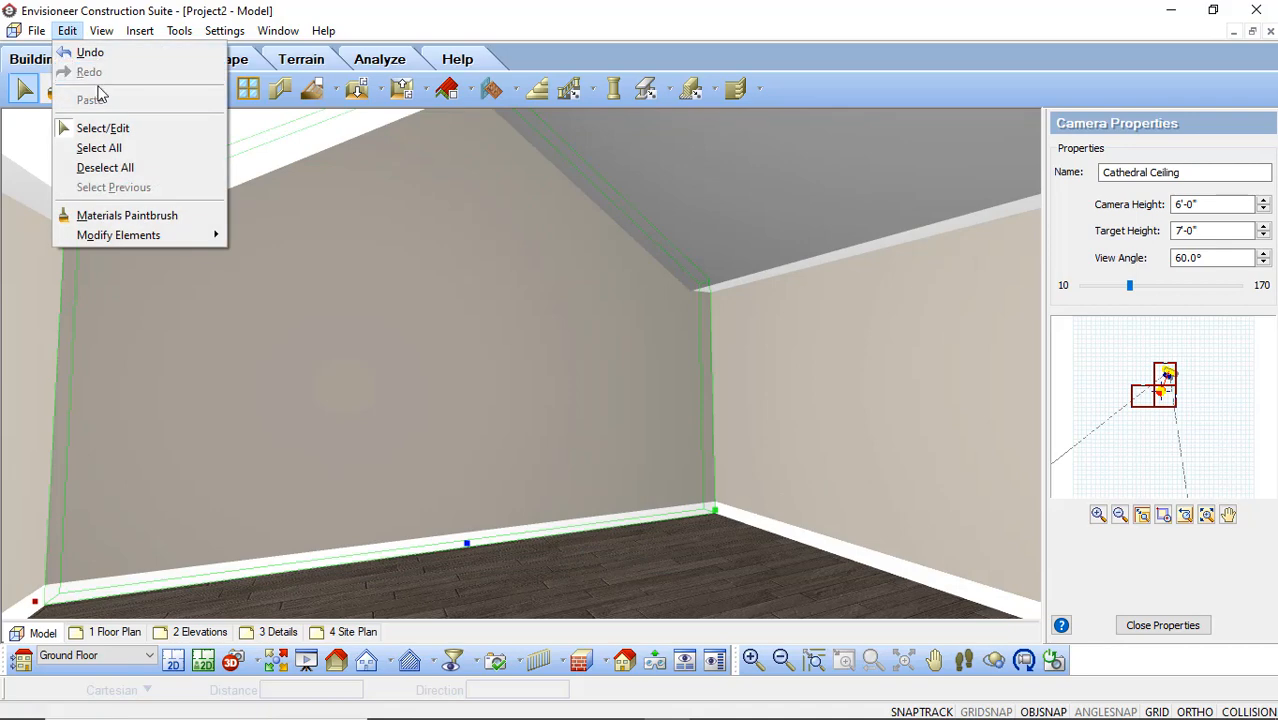
click(108, 51)
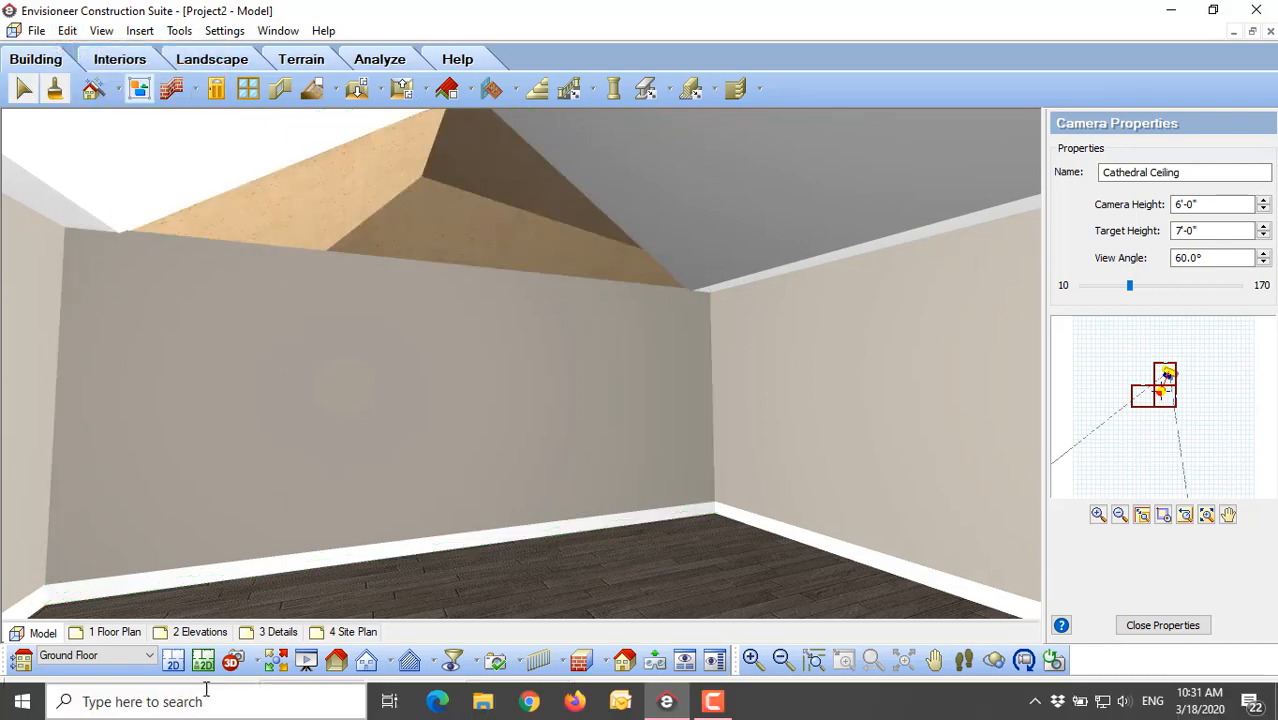
In the 2D plan, set the cathedral ceiling's lower end edge to the Straight shape with a slope value of 90 degrees
click(173, 663)
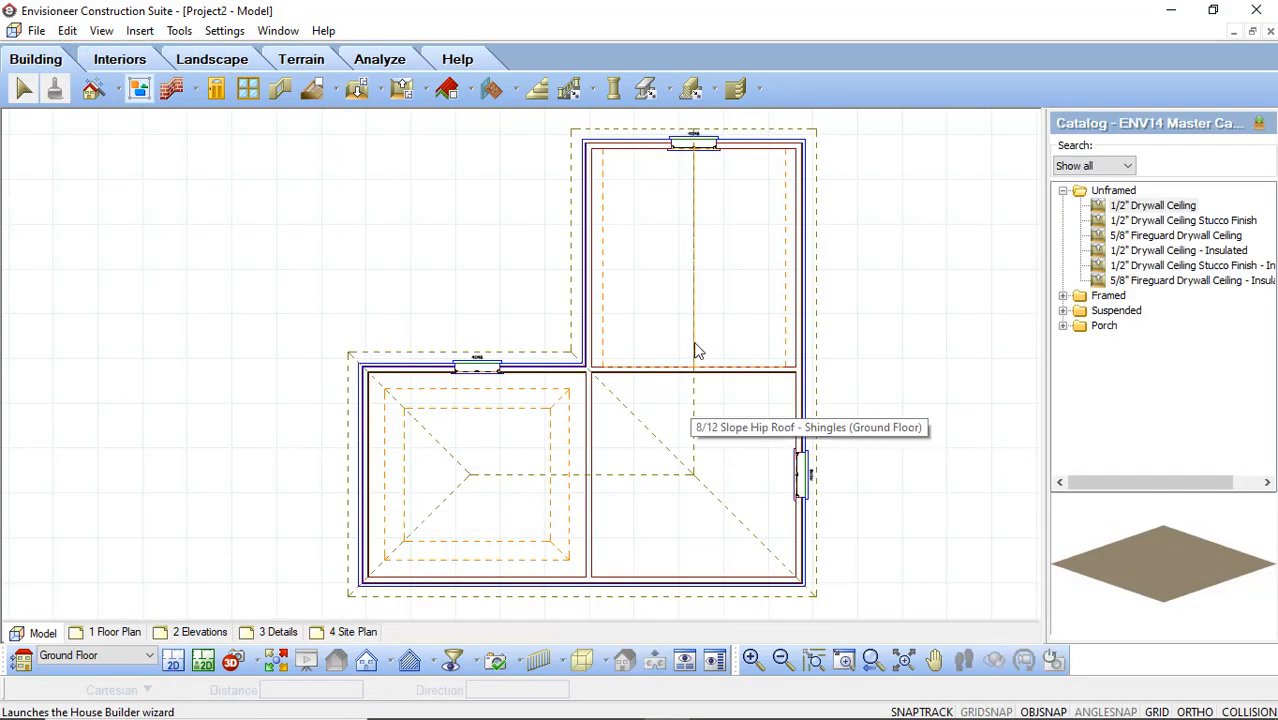
click(646, 330)
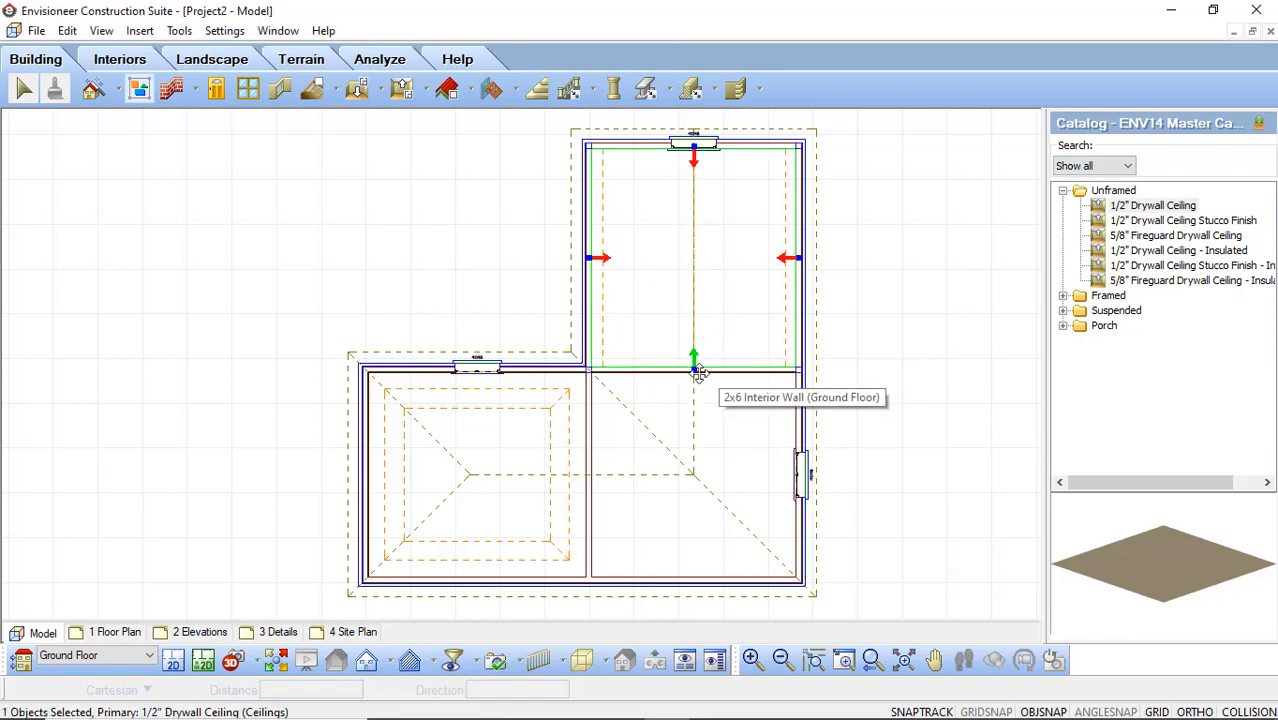
right_click(660, 343)
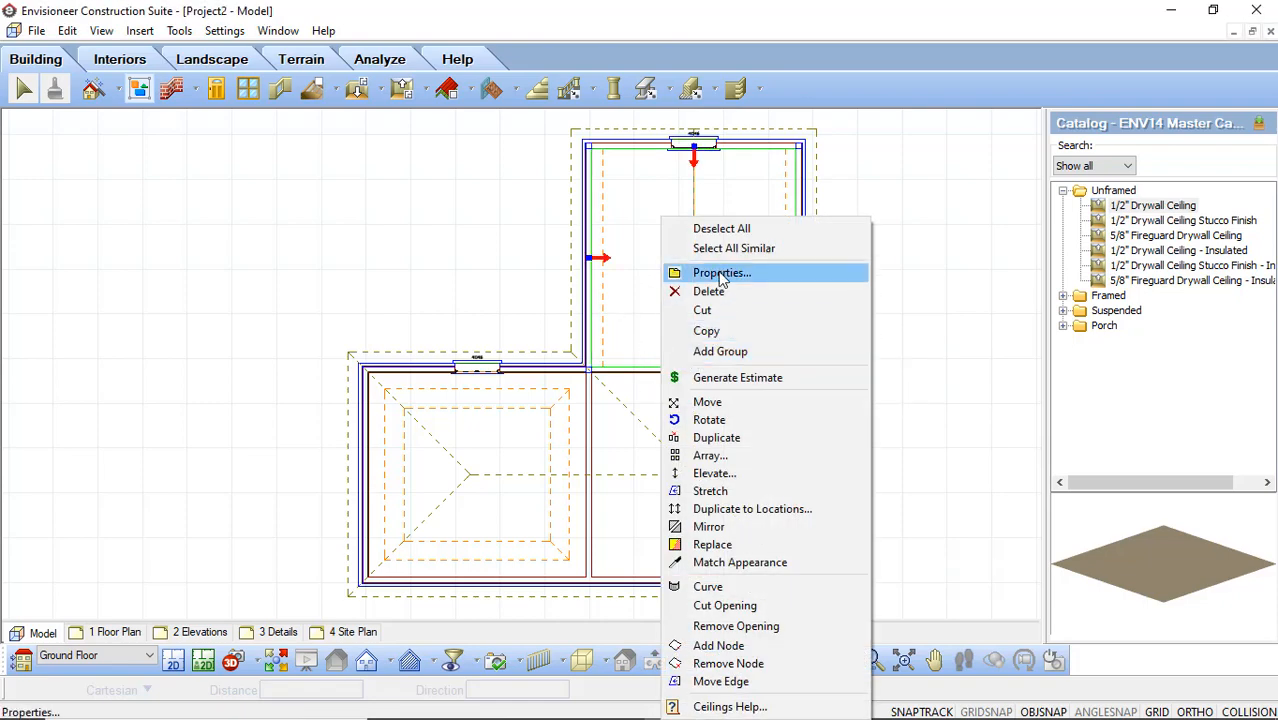
click(720, 279)
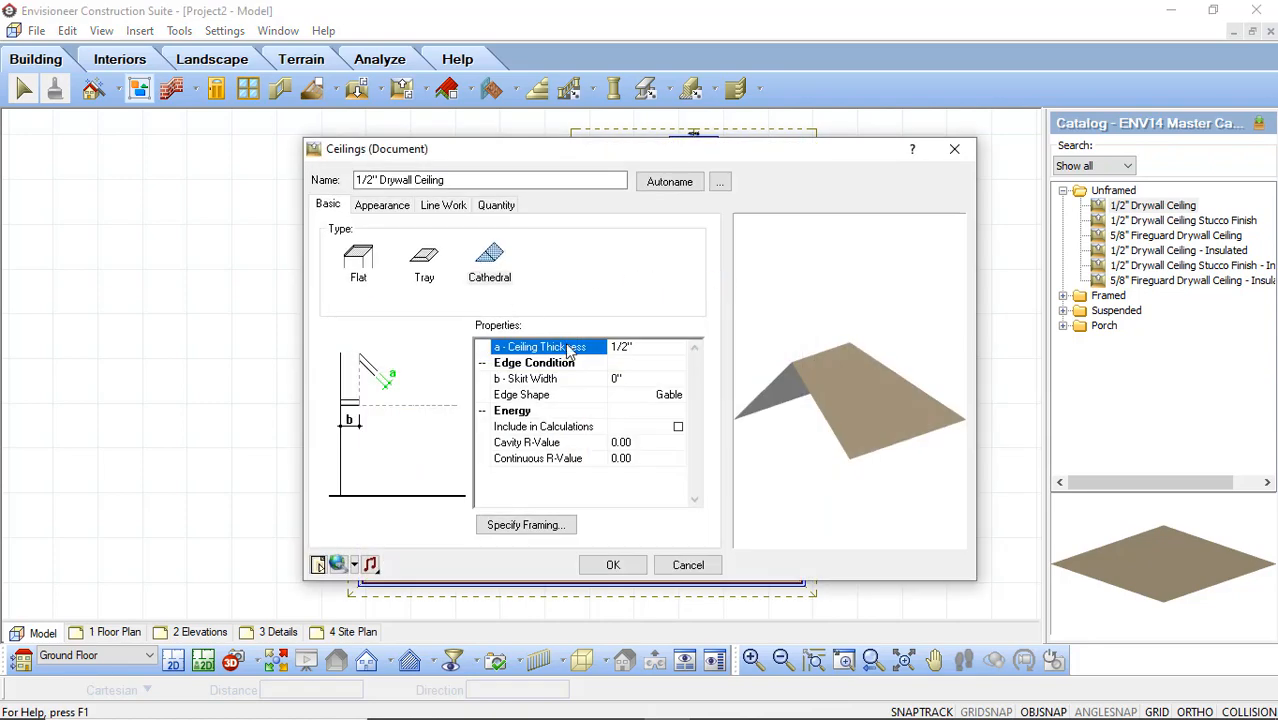
click(669, 397)
click(678, 396)
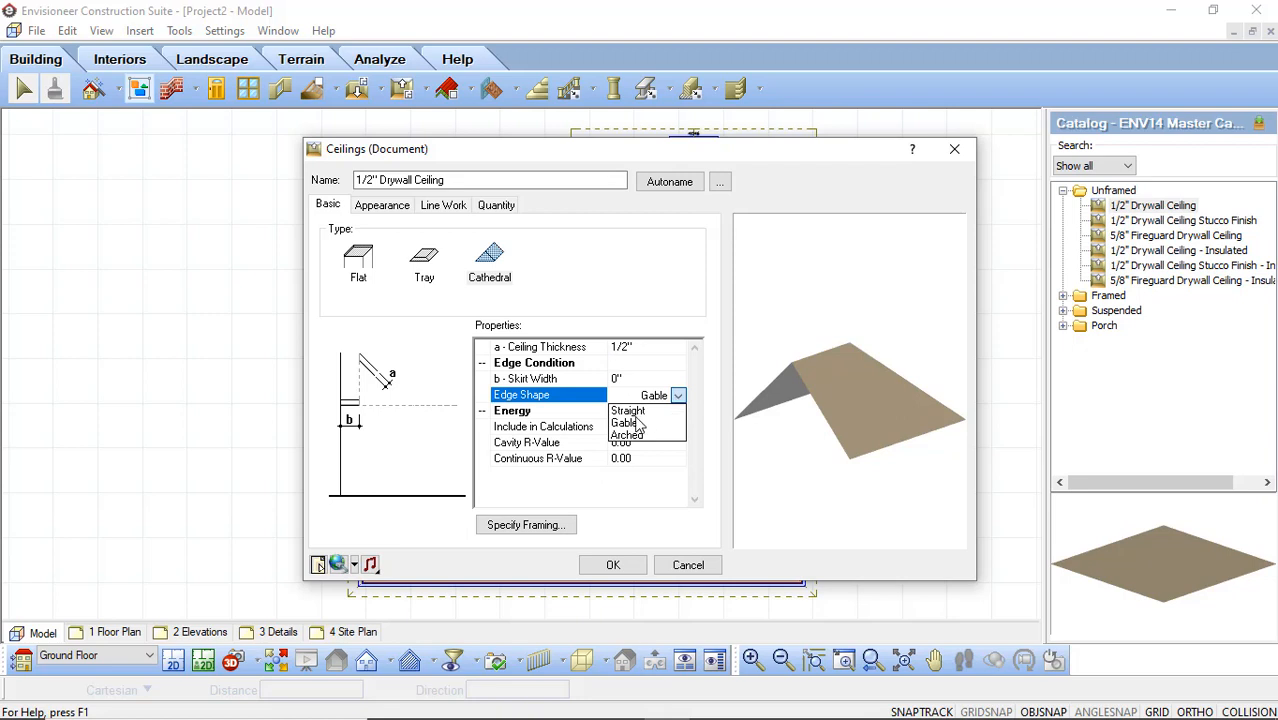
click(632, 411)
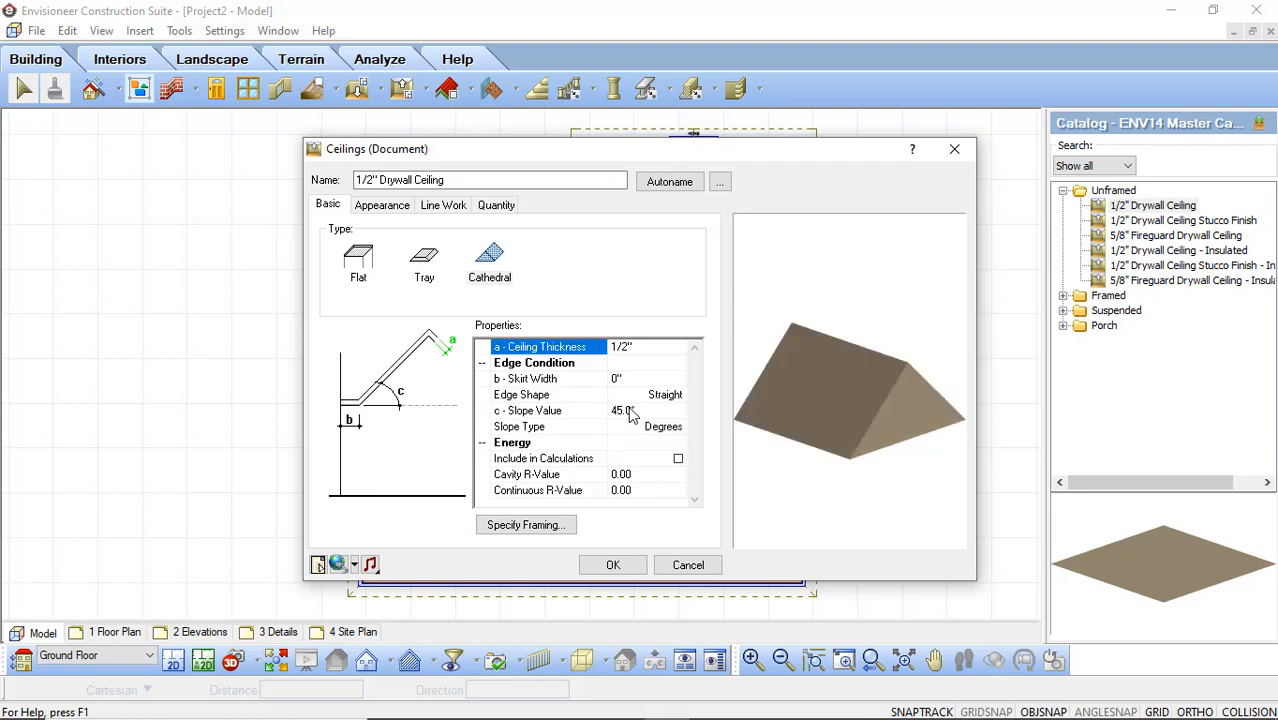
click(641, 413)
text(9)
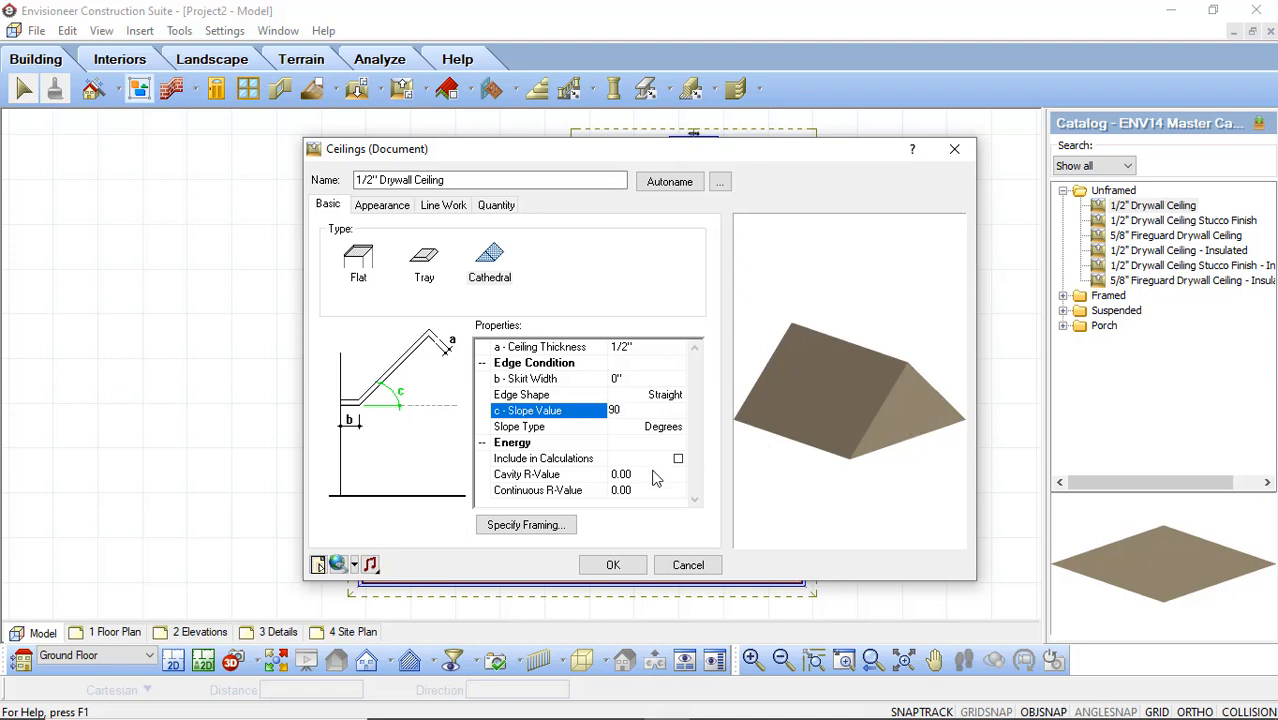
text(0)
click(630, 427)
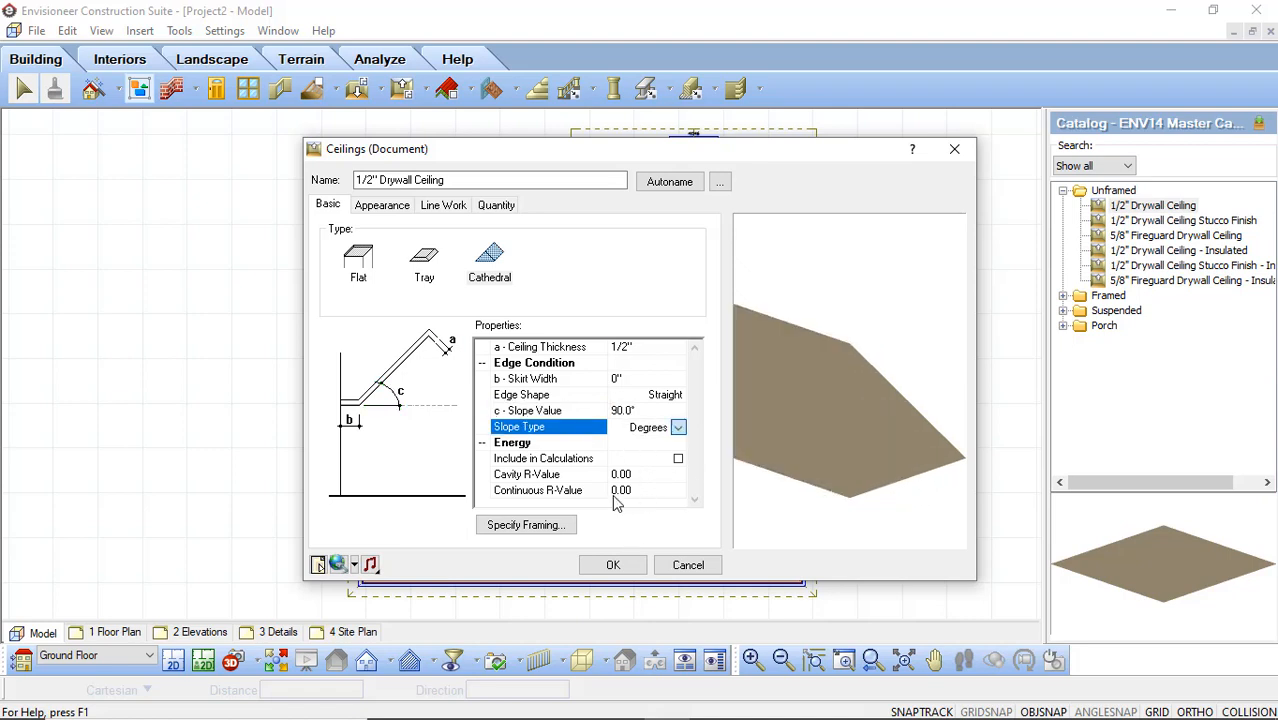
click(614, 565)
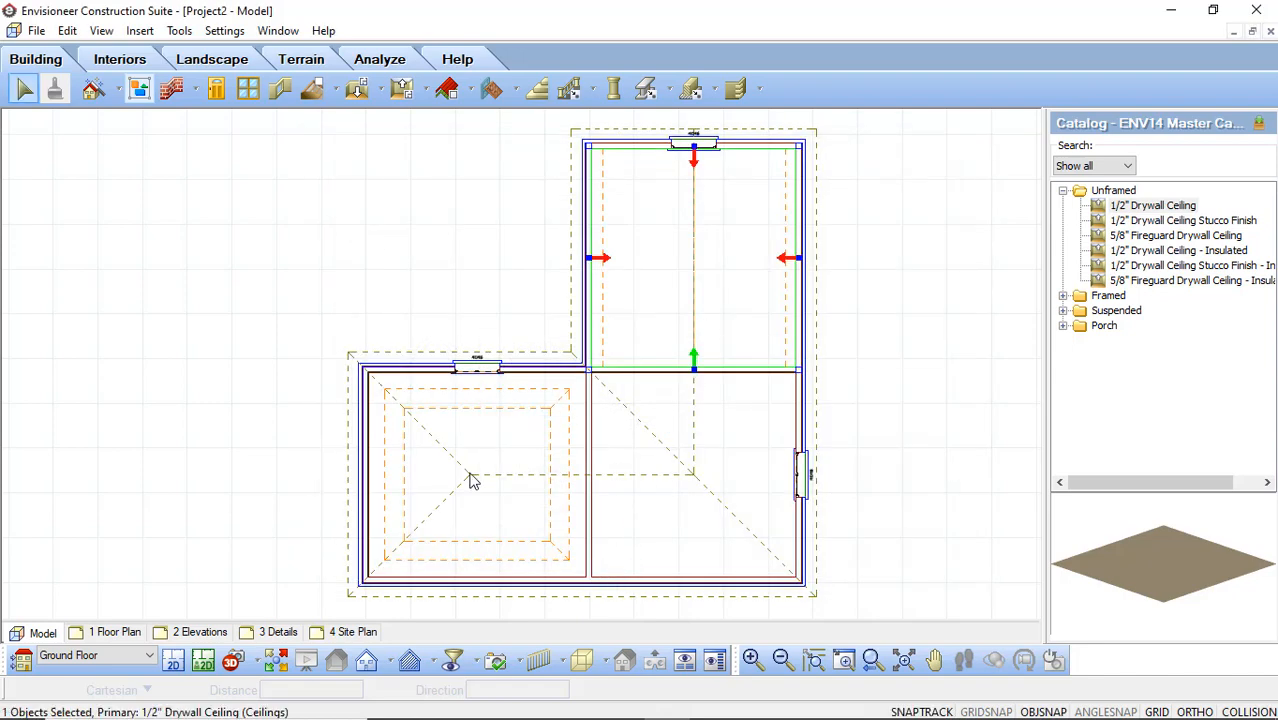
View the closed gable end through the Cathedral Ceiling camera
click(236, 663)
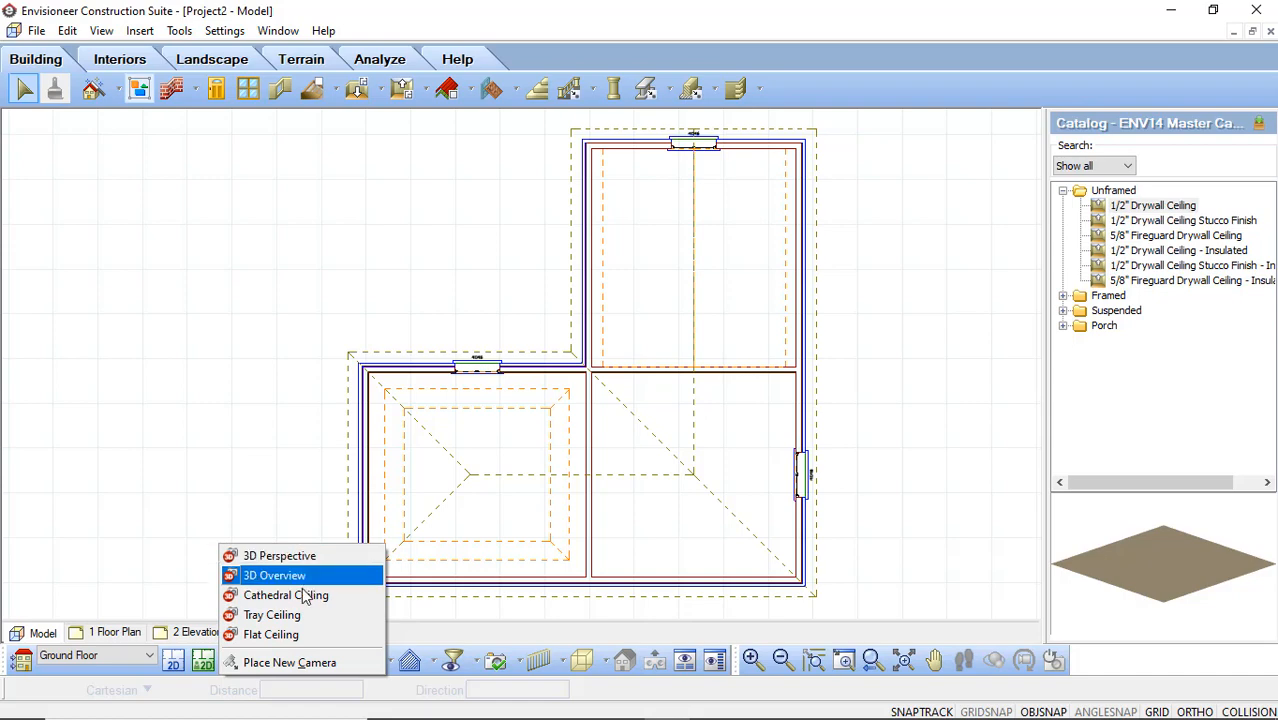
click(306, 595)
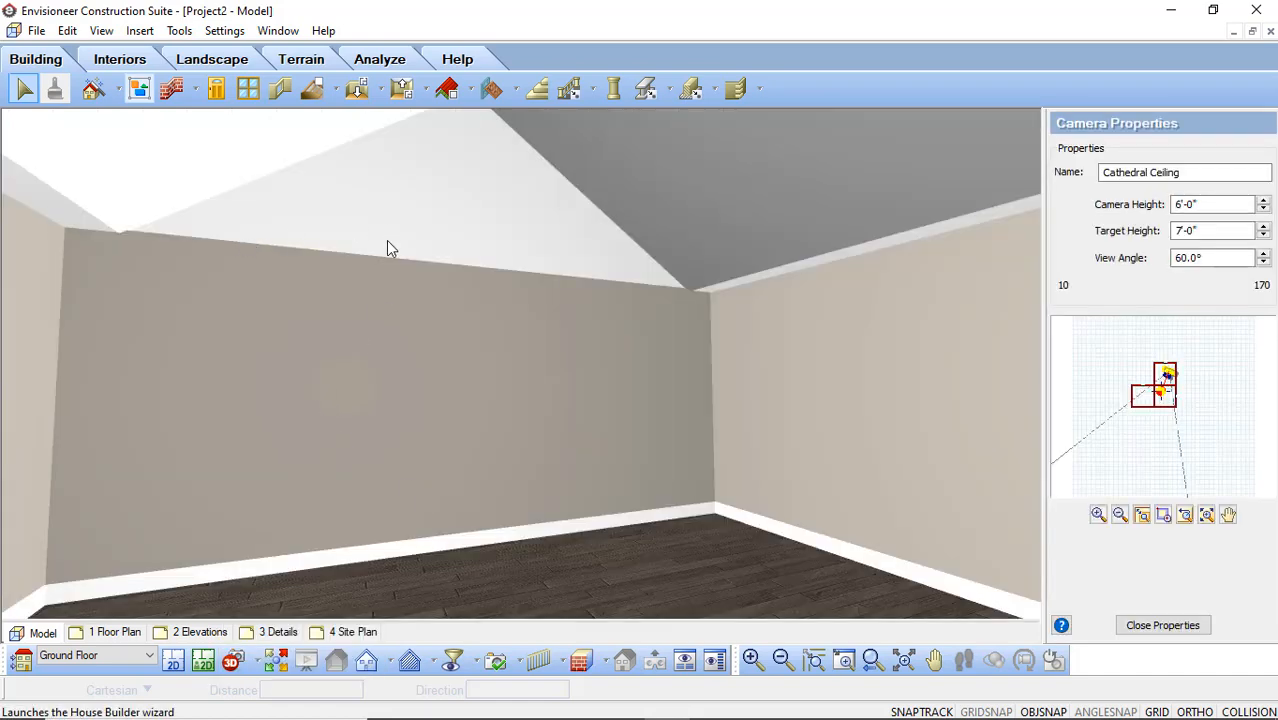